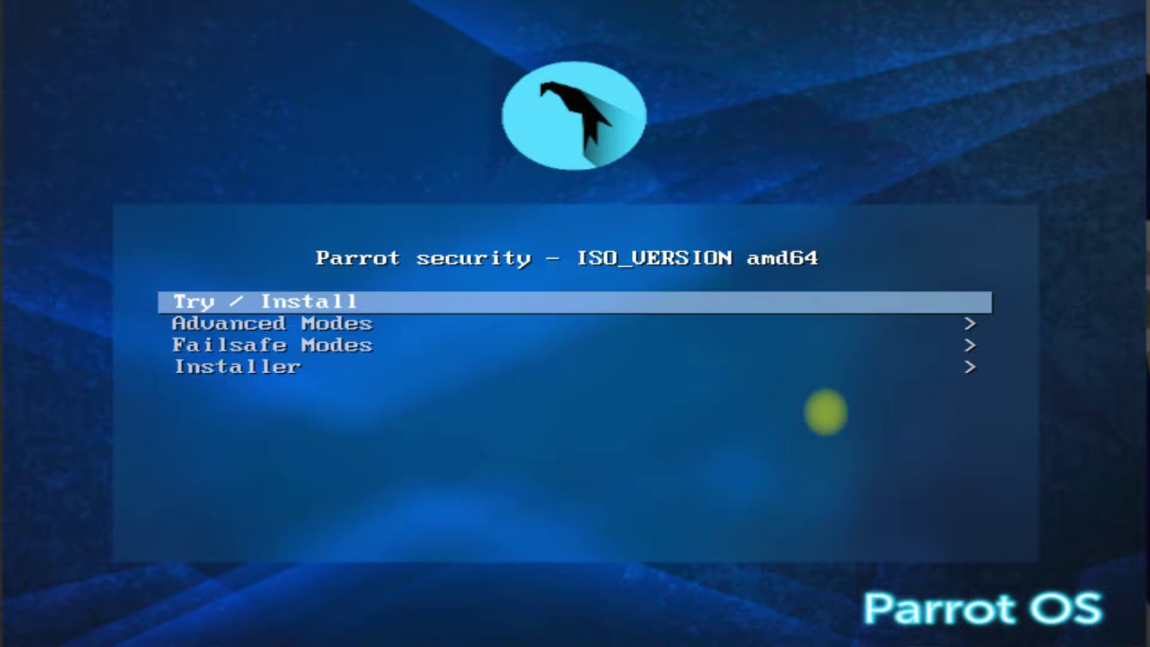
Boot the live system from the highlighted 'Try / Install' boot menu entry
{"action": "key", "text": "Return"}
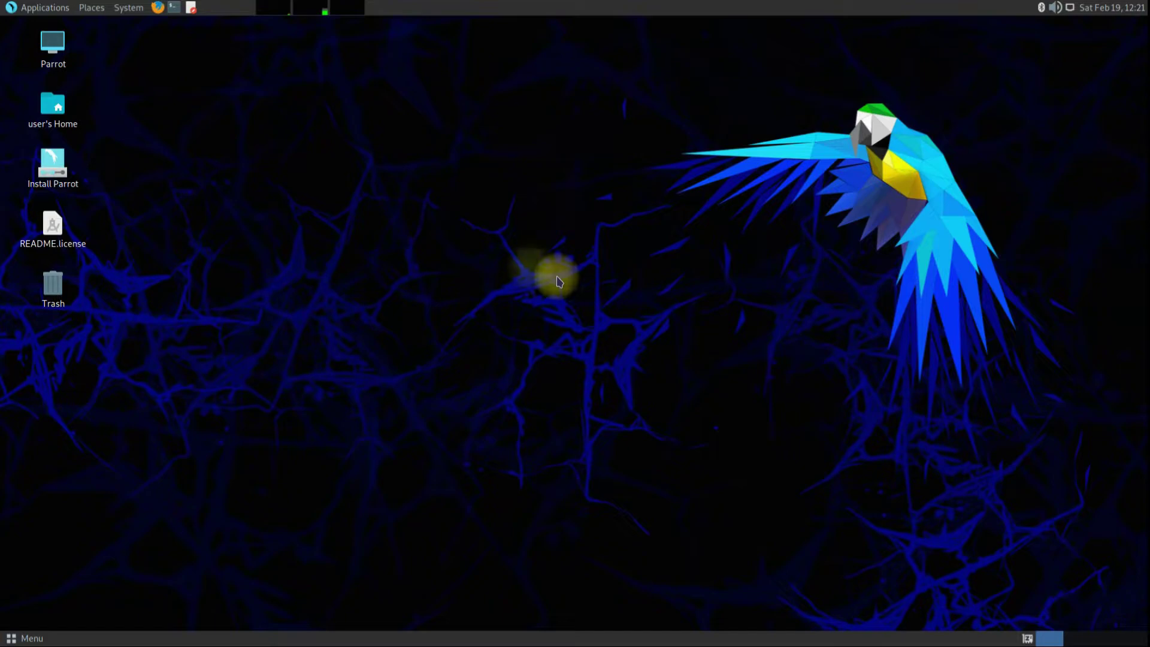
Launch the Calamares installer from the Install Parrot desktop icon's context menu
{"action": "right_click", "coordinate": [70, 163]}
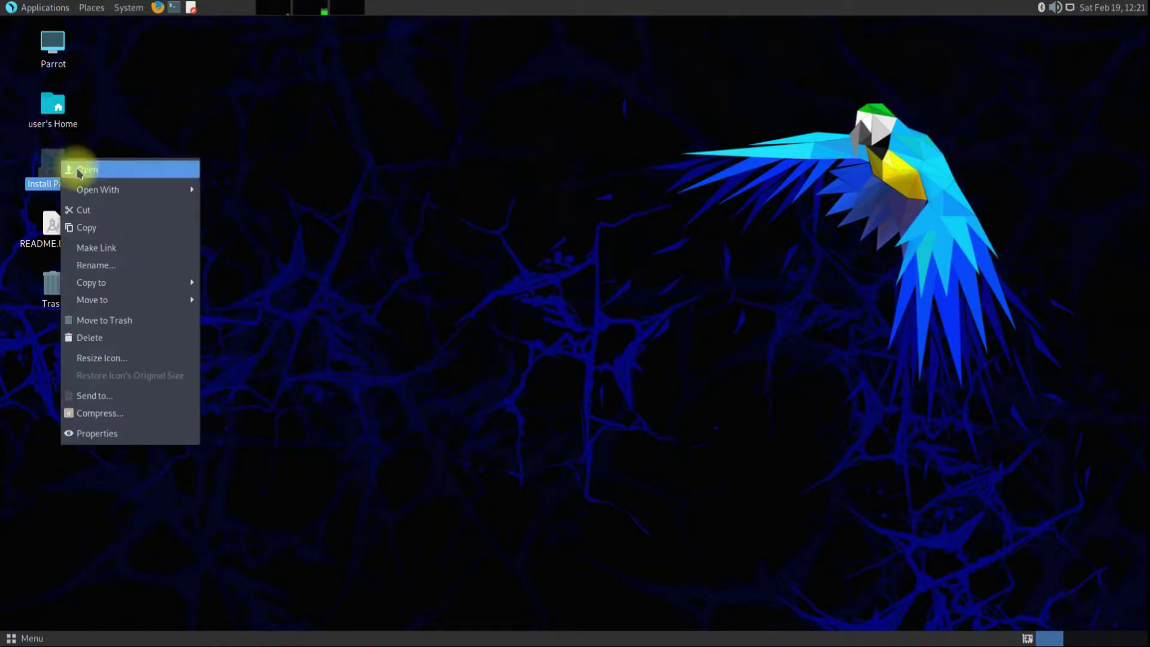
{"action": "left_click", "coordinate": [76, 166]}
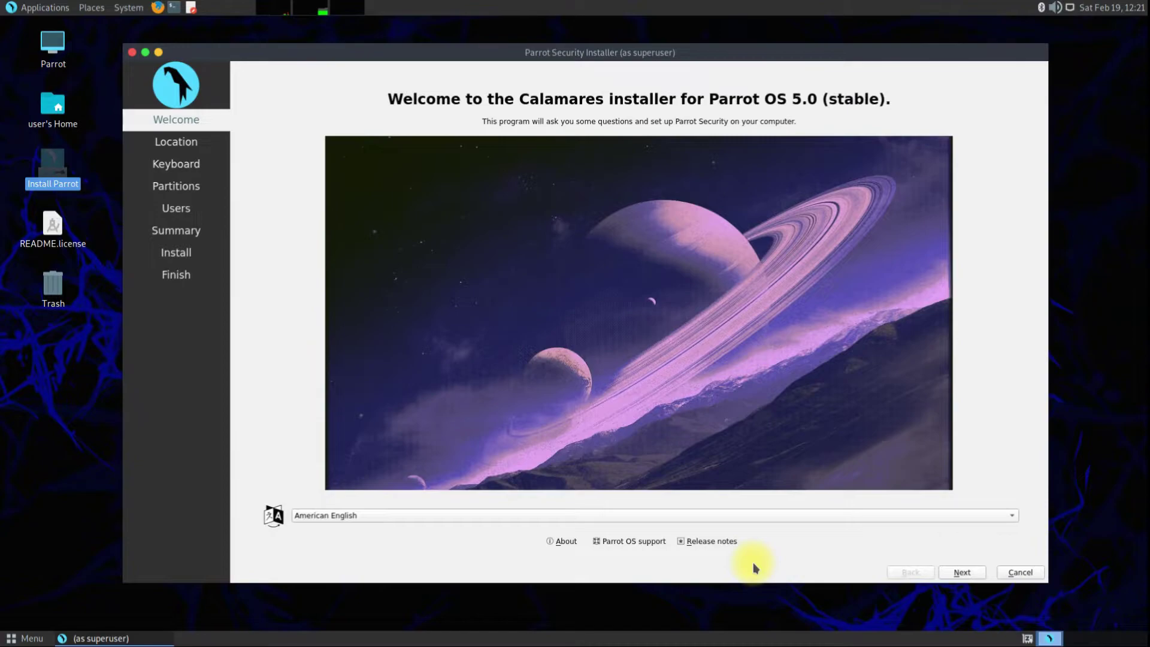
Keep American English, the New York timezone and the default keyboard, then select Manual partitioning
{"action": "left_click", "coordinate": [1016, 519]}
{"action": "left_click", "coordinate": [1037, 518]}
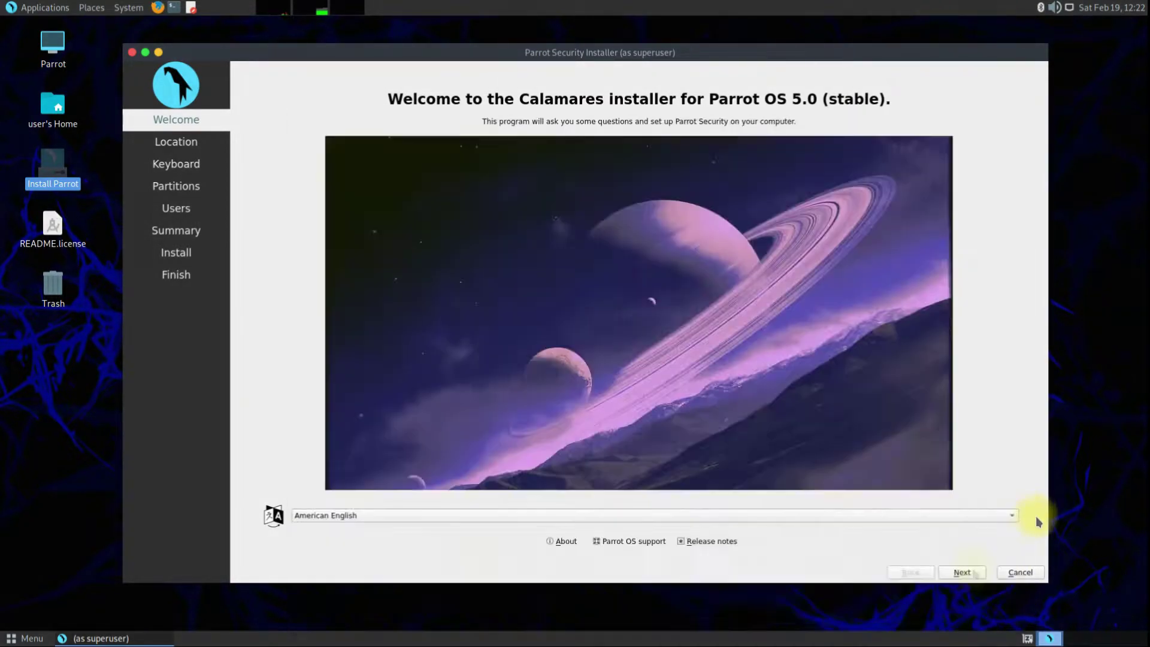
{"action": "left_click", "coordinate": [961, 572]}
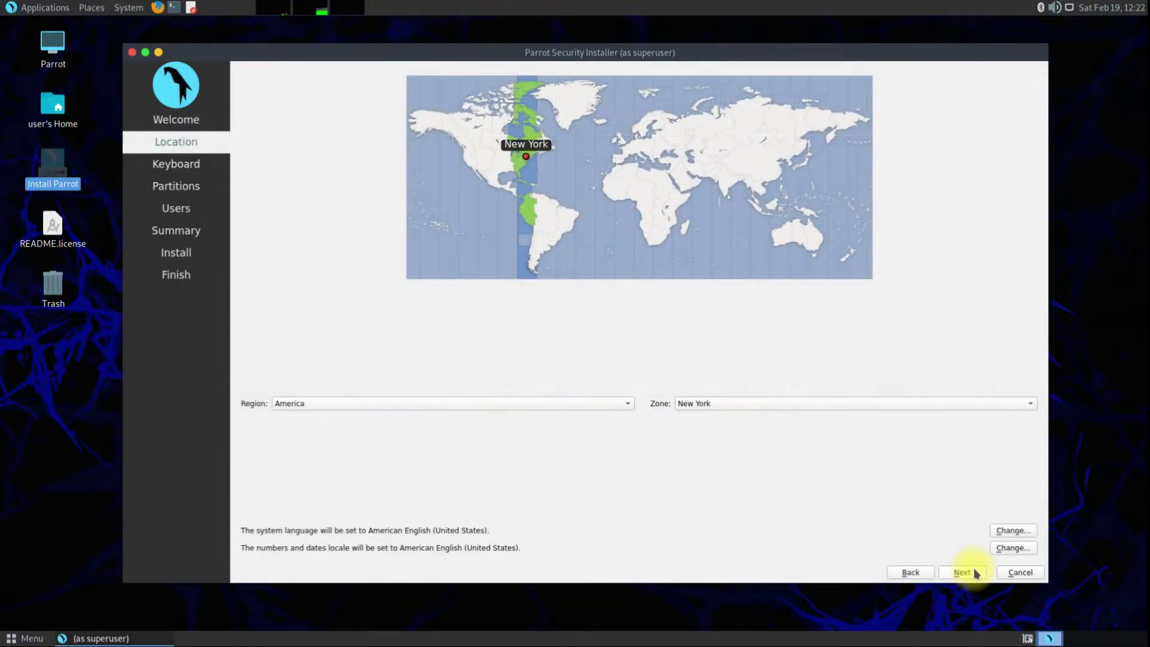
{"action": "left_click", "coordinate": [975, 573]}
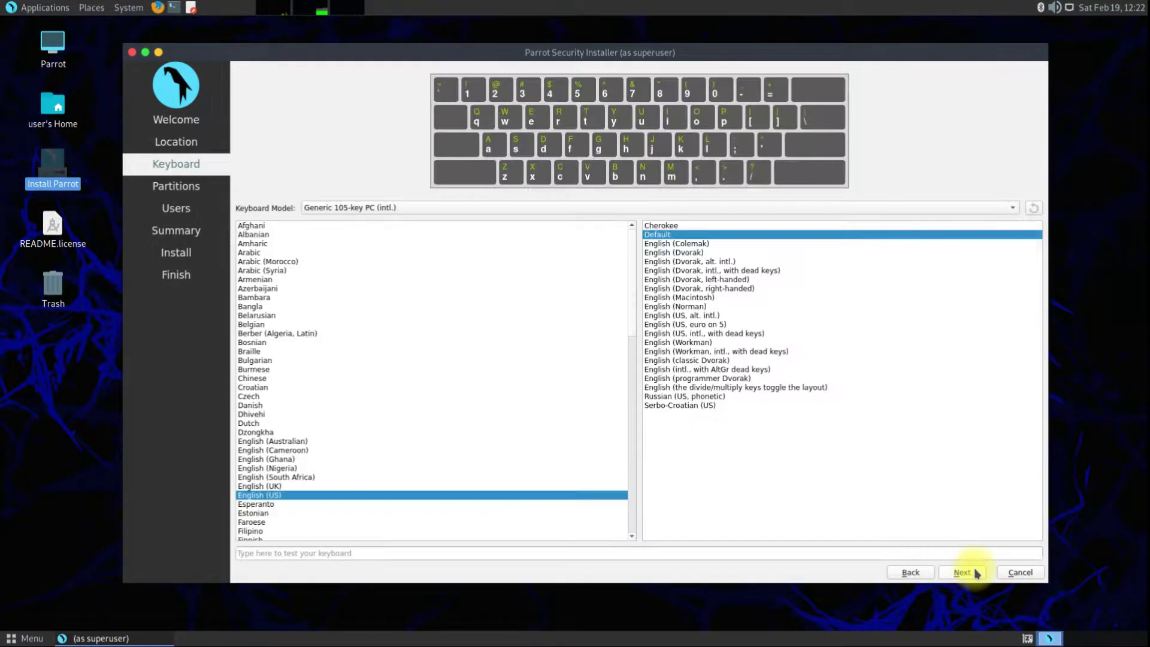
{"action": "left_click", "coordinate": [975, 573]}
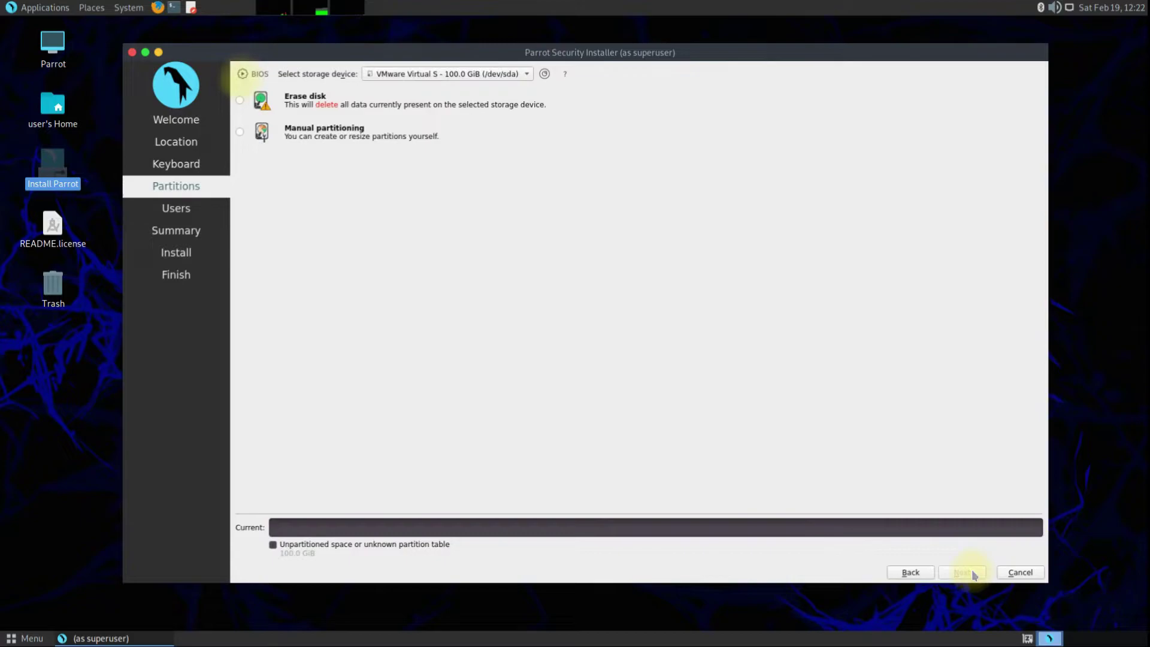
{"action": "left_click", "coordinate": [240, 133]}
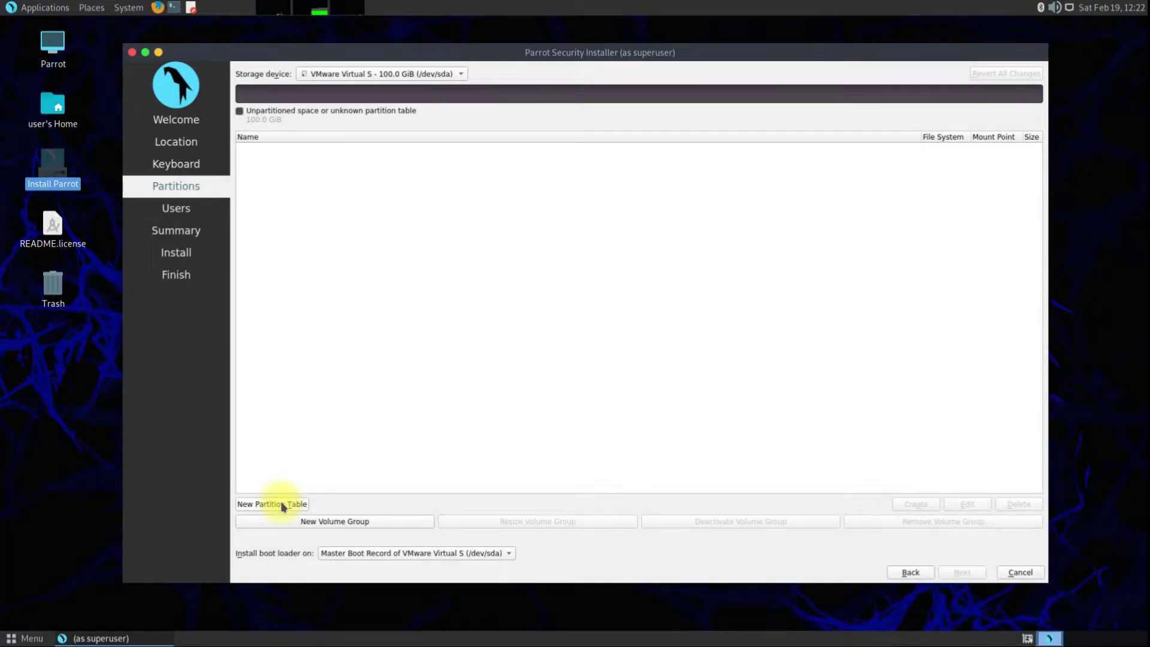
Create a GUID Partition Table (GPT) on the empty 100 GiB disk
{"action": "left_click", "coordinate": [283, 506]}
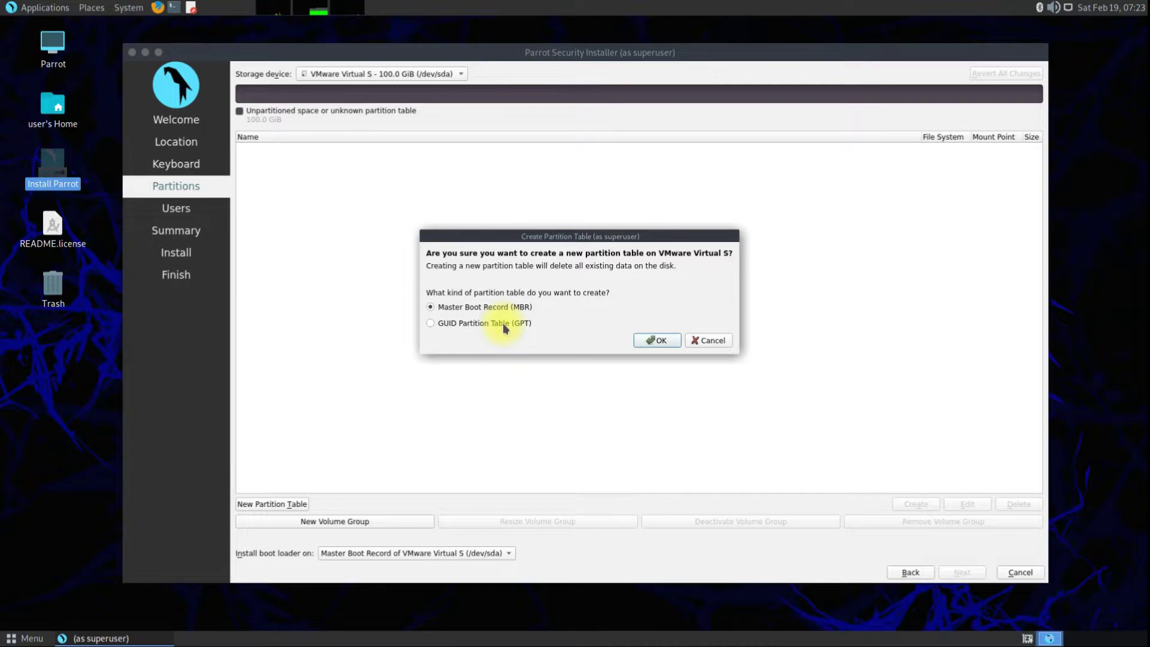
{"action": "left_click", "coordinate": [467, 328]}
{"action": "left_click", "coordinate": [636, 339]}
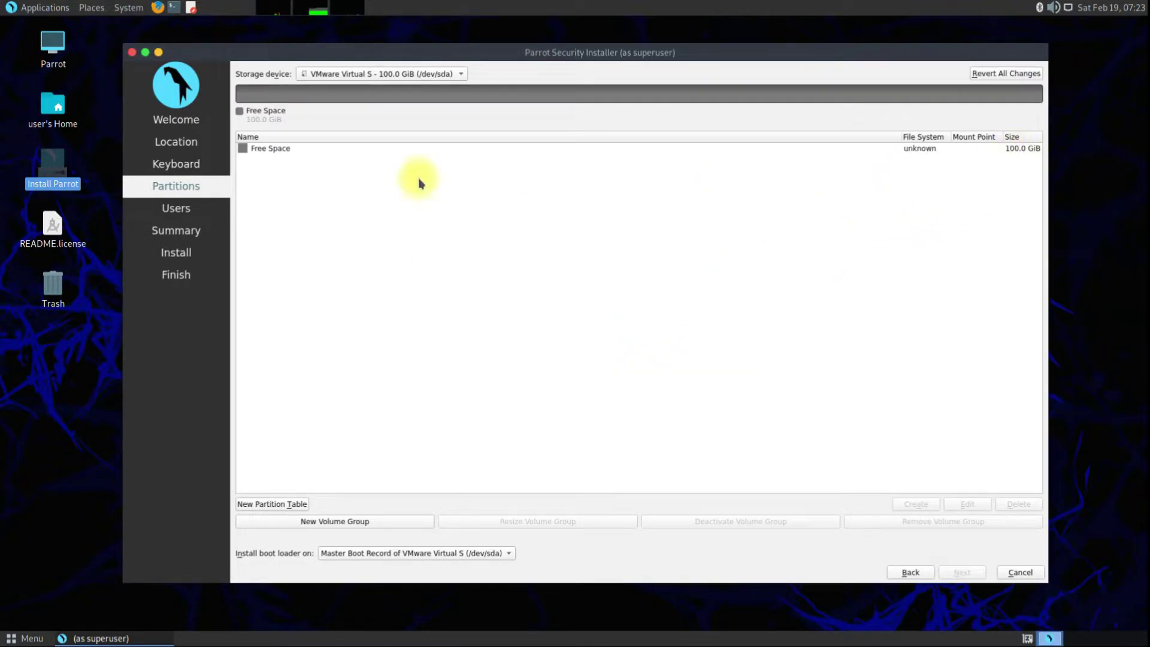
Create an 8 MiB unformatted partition flagged bios-grub in the disk's free space
{"action": "left_click", "coordinate": [289, 149]}
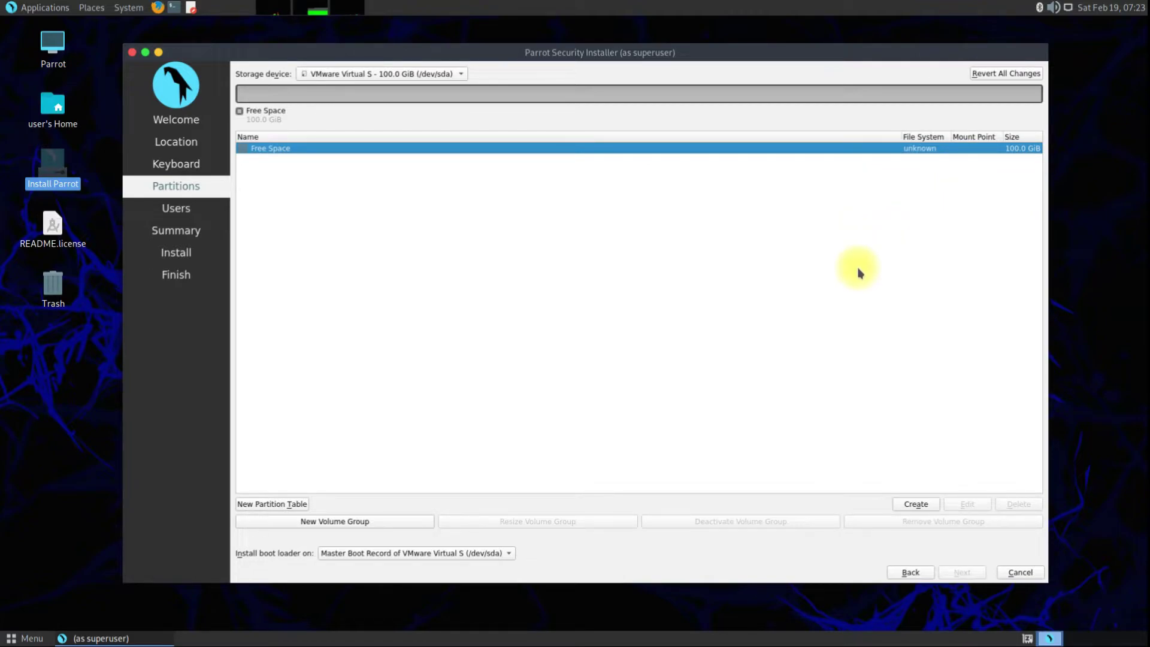
{"action": "left_click", "coordinate": [911, 503]}
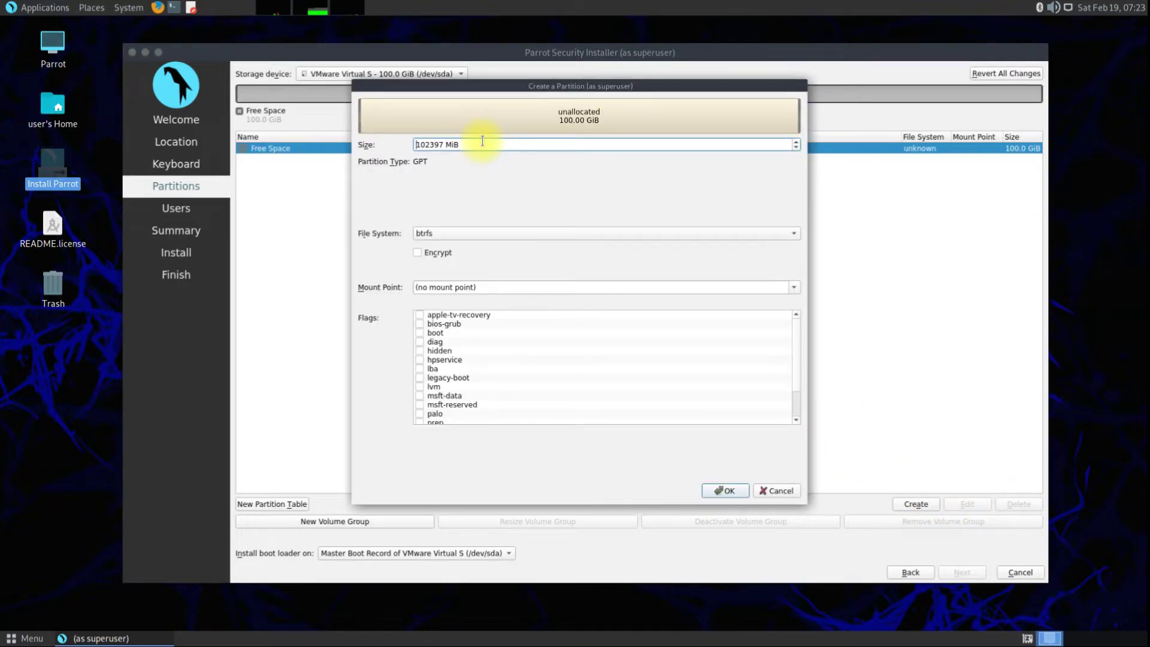
{"action": "left_click_drag", "start_coordinate": [482, 141], "coordinate": [338, 132]}
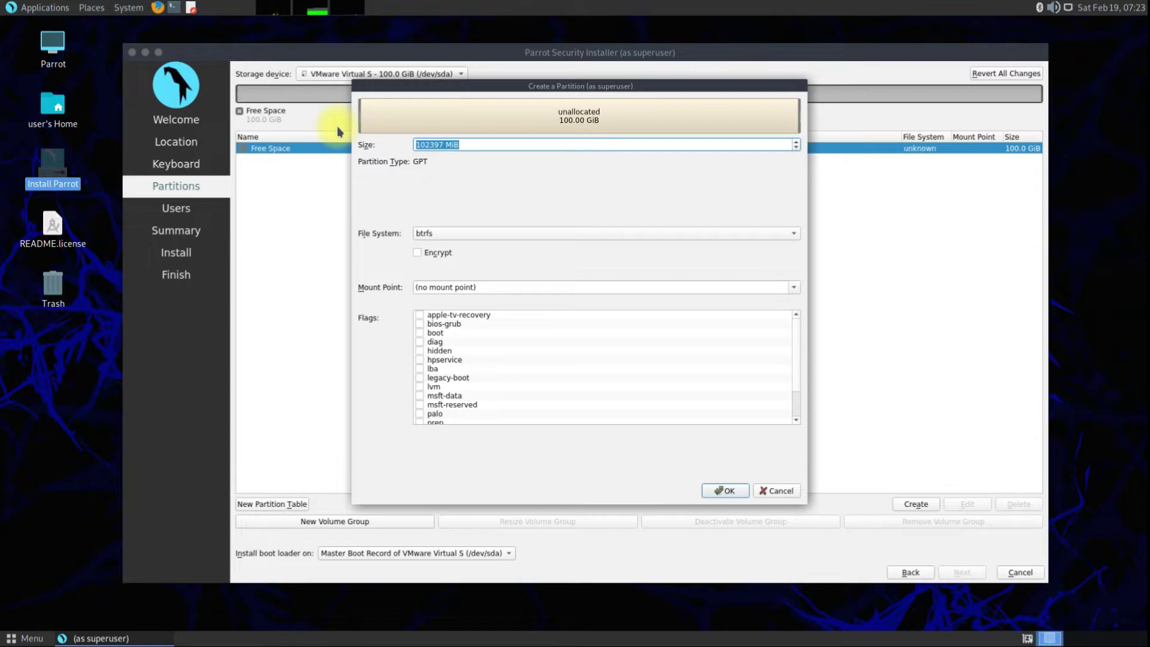
{"action": "key", "text": "Up"}
{"action": "type", "text": "8"}
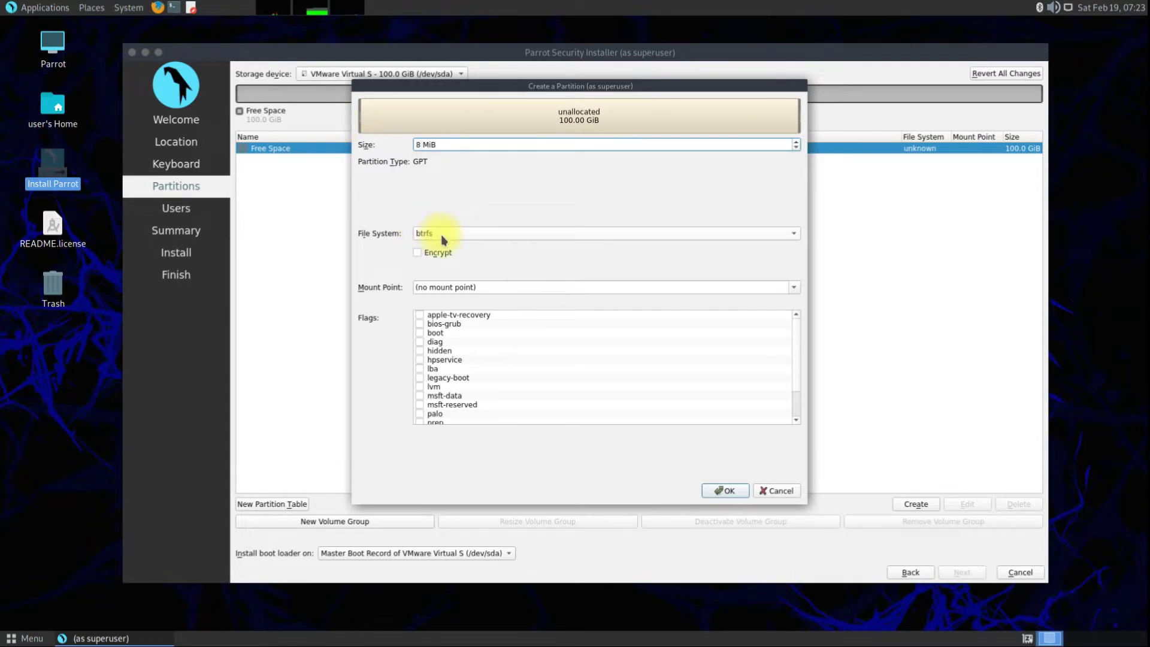
{"action": "left_click", "coordinate": [441, 235]}
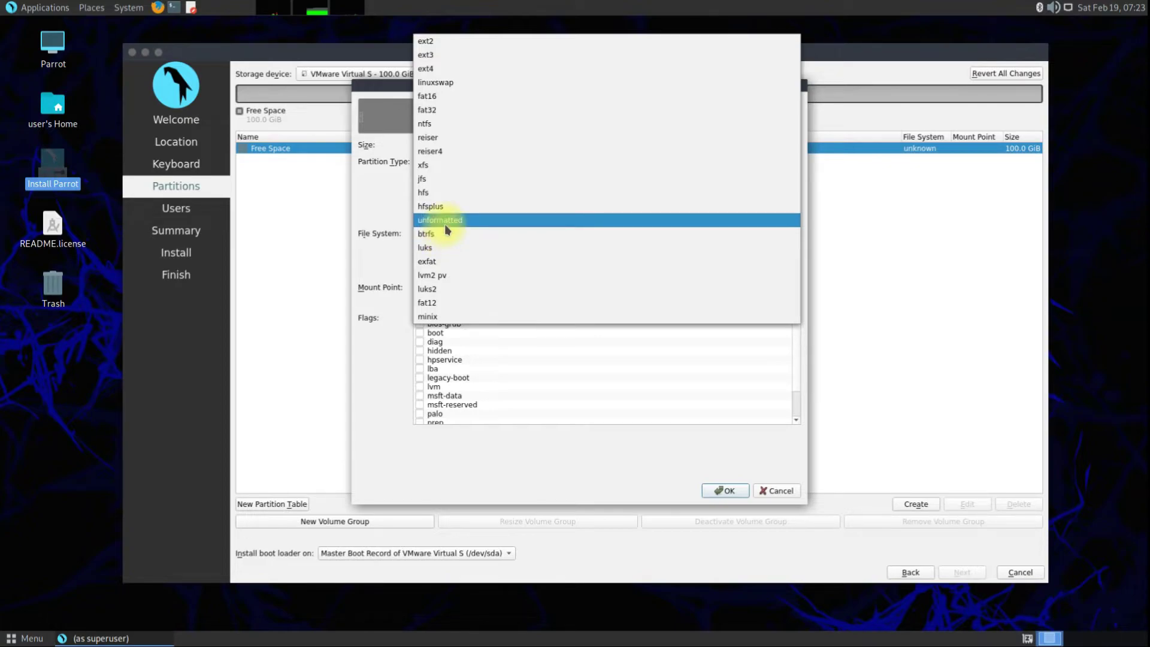
{"action": "left_click", "coordinate": [444, 224]}
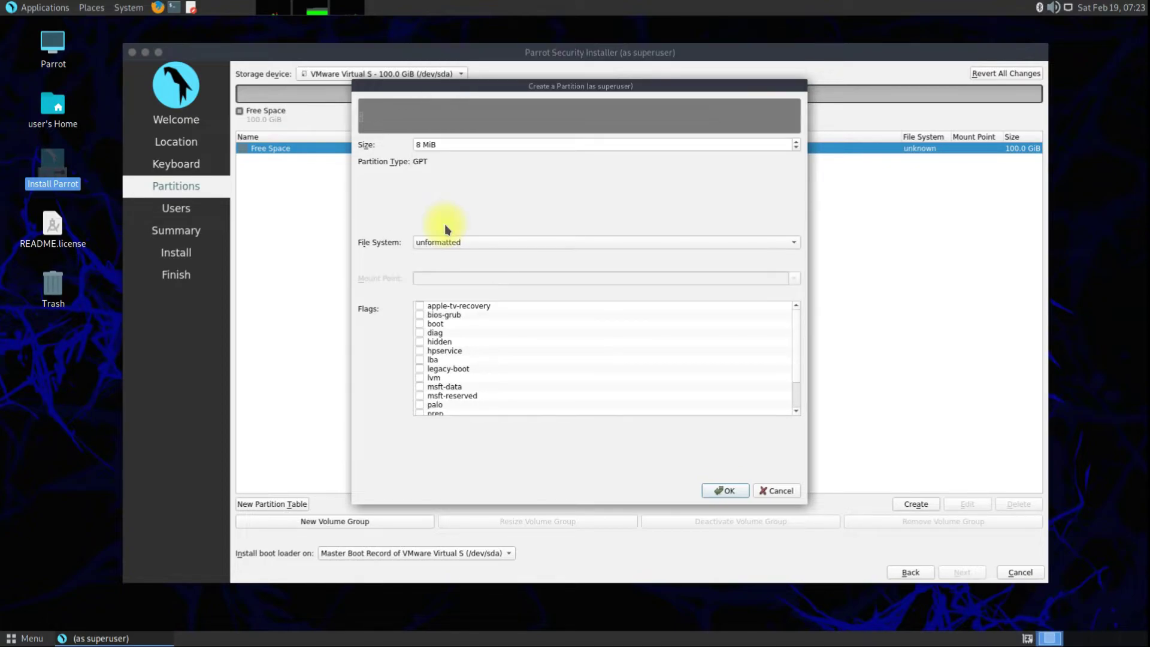
{"action": "left_click", "coordinate": [421, 315]}
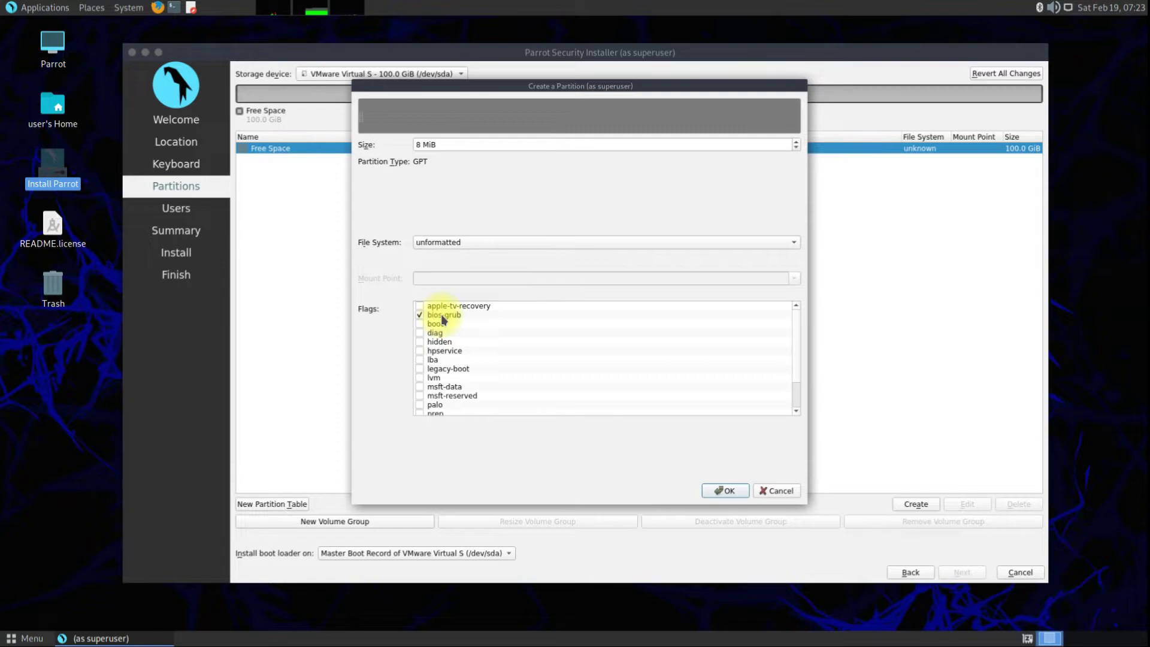
{"action": "left_click", "coordinate": [730, 491]}
{"action": "left_click", "coordinate": [339, 111]}
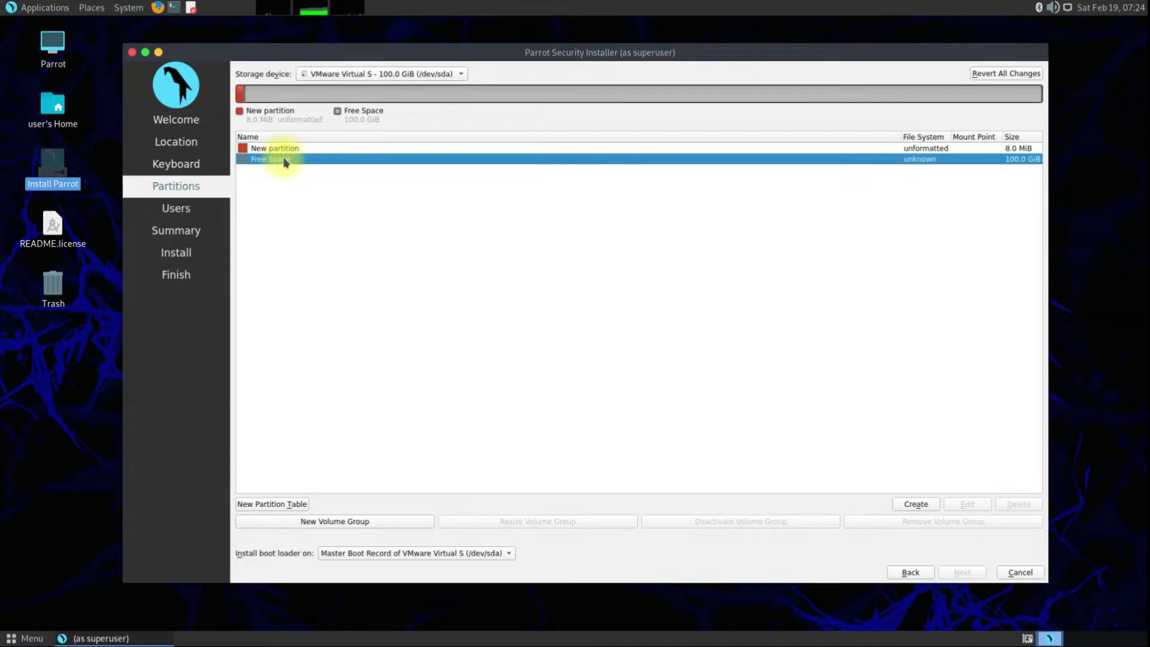
Start a new 30000 MiB partition in the free space, formatted as XFS
{"action": "left_click", "coordinate": [903, 508]}
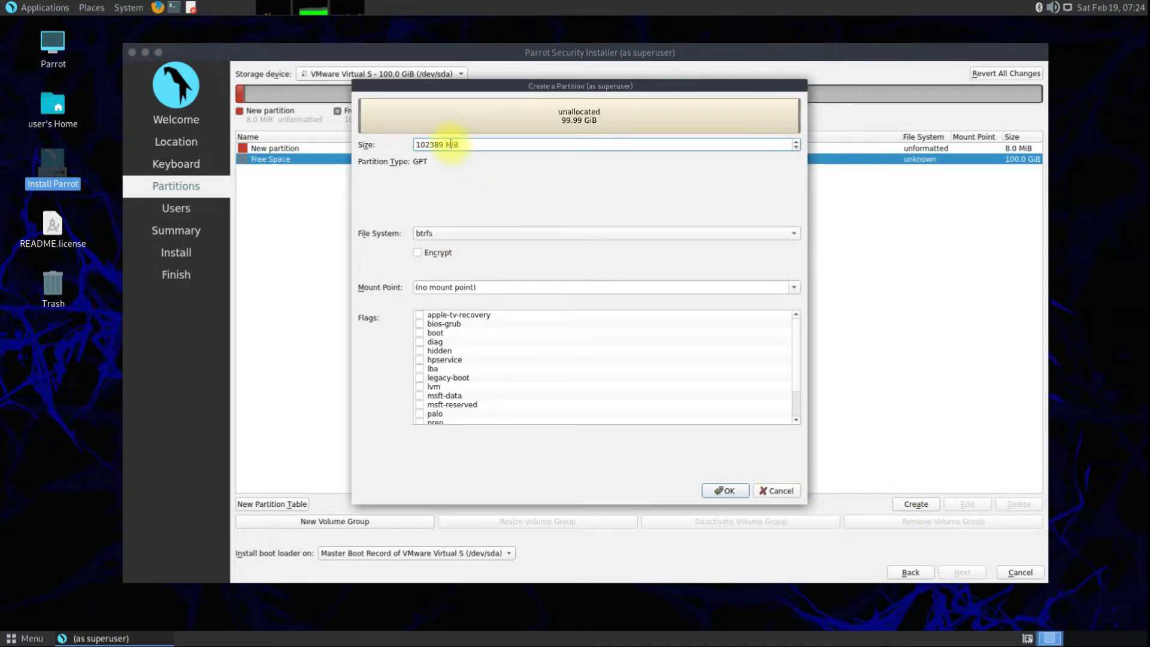
{"action": "triple_click", "coordinate": [450, 144]}
{"action": "type", "text": "4"}
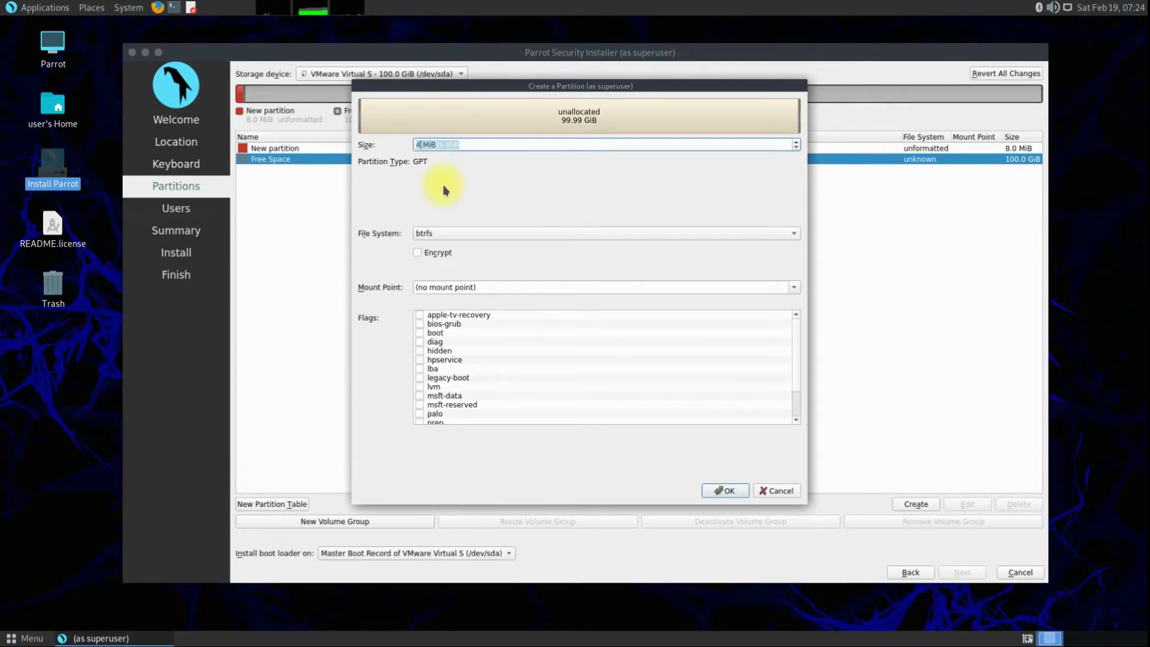
{"action": "type", "text": "0"}
{"action": "key", "text": "BackSpace"}
{"action": "key", "text": "BackSpace"}
{"action": "type", "text": "30"}
{"action": "type", "text": "000"}
{"action": "left_click", "coordinate": [433, 235]}
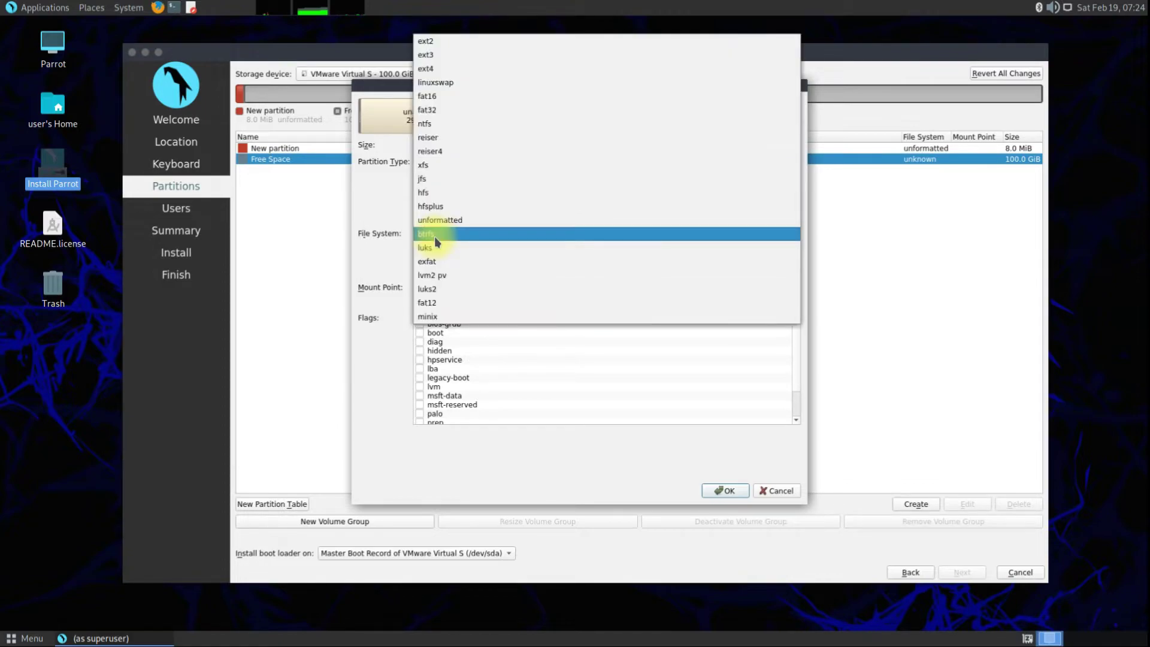
{"action": "left_click", "coordinate": [426, 165]}
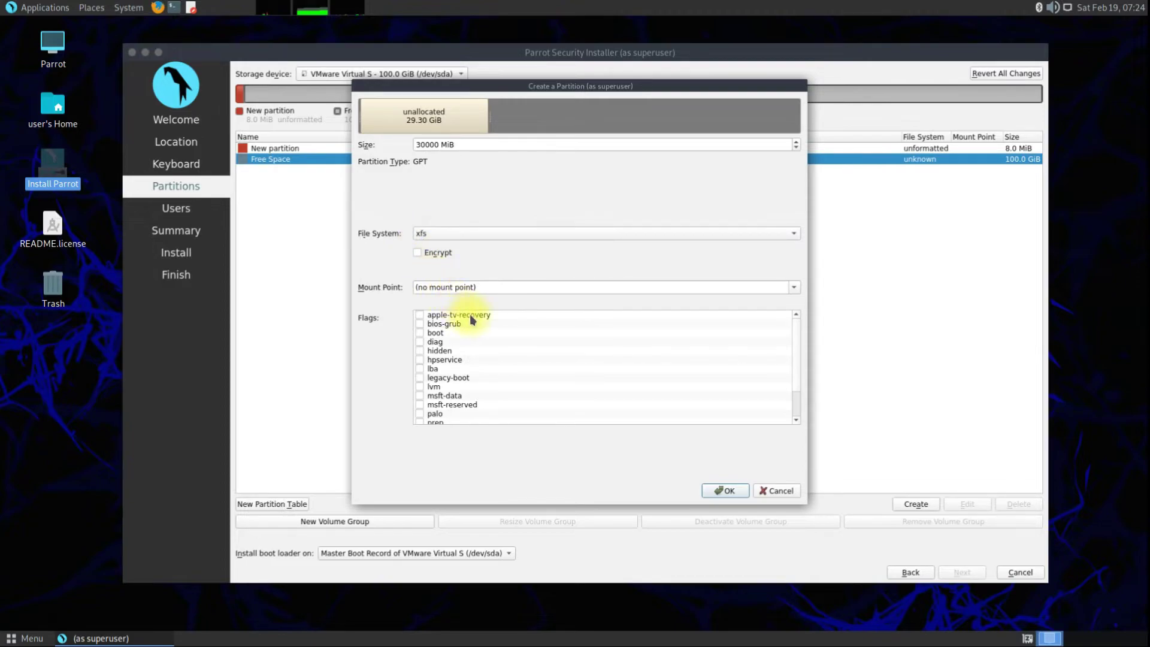
Mount the XFS partition at /, set its root flag, and create it
{"action": "left_click", "coordinate": [794, 287]}
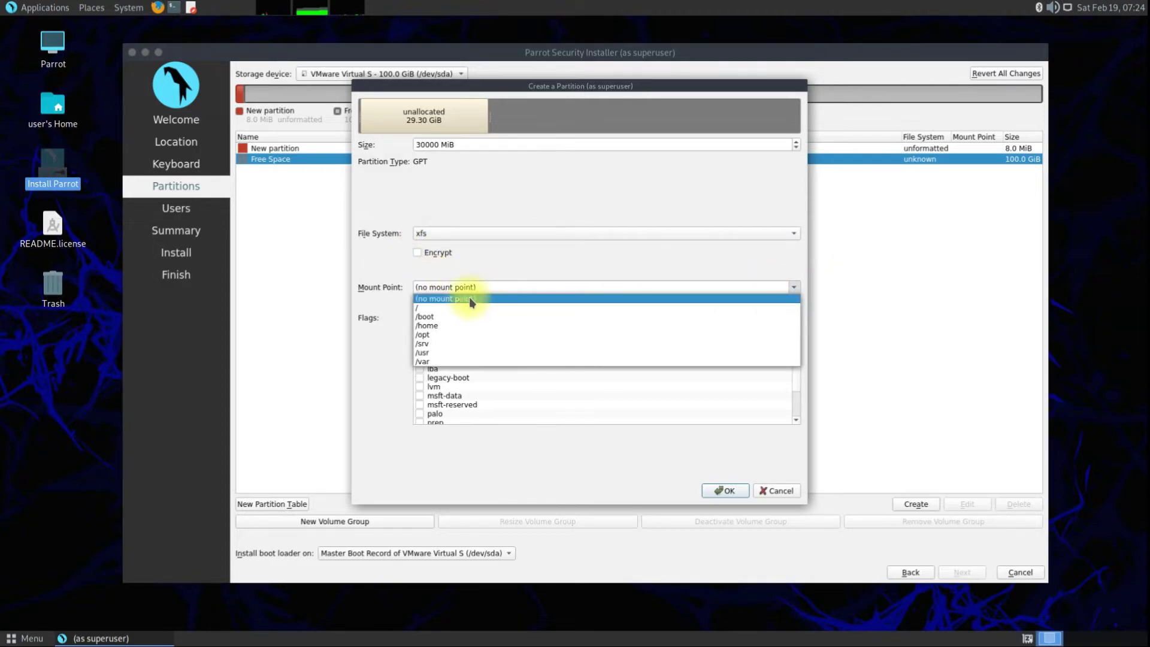
{"action": "left_click", "coordinate": [425, 308]}
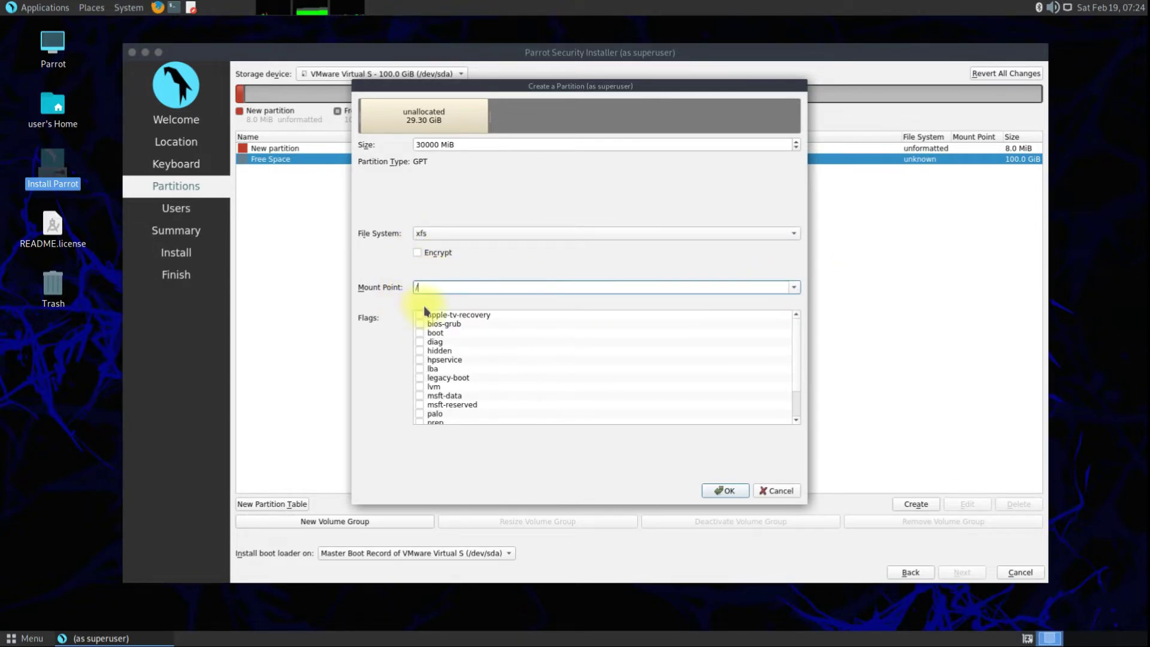
{"action": "left_click", "coordinate": [796, 419]}
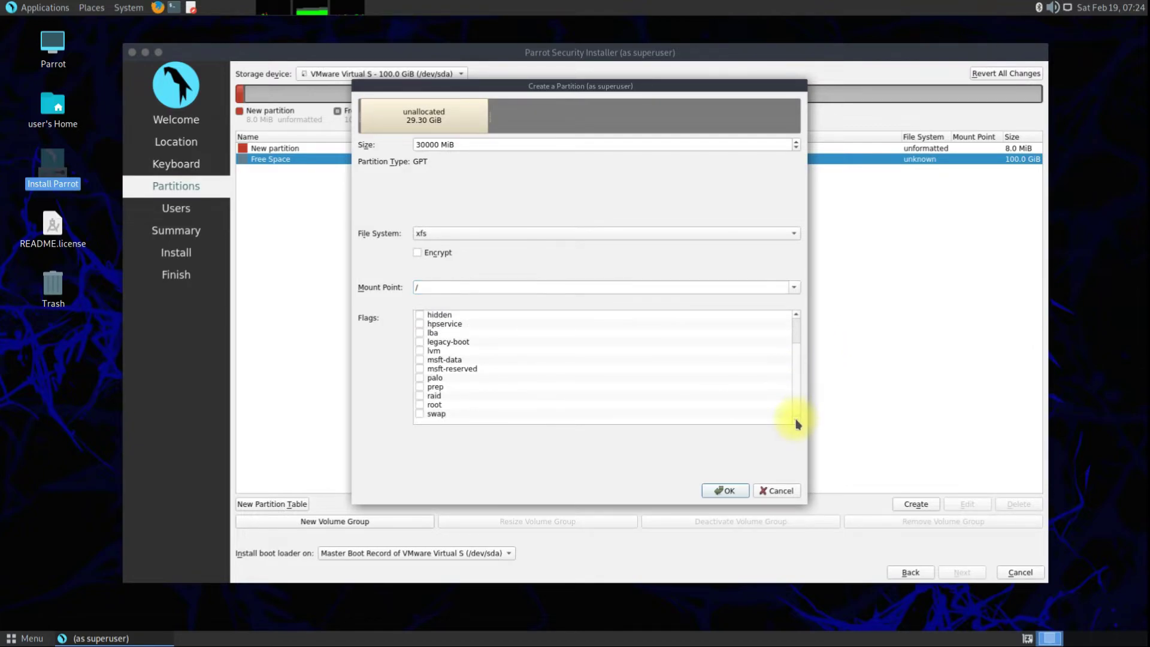
{"action": "left_click", "coordinate": [419, 405]}
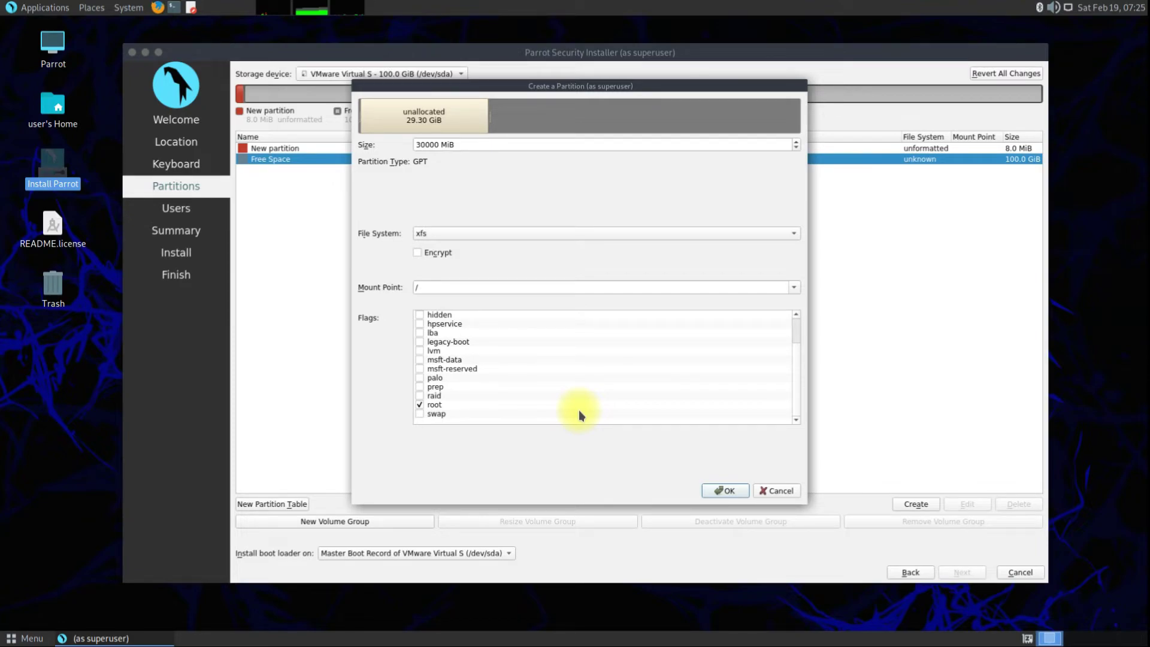
{"action": "left_click", "coordinate": [726, 491]}
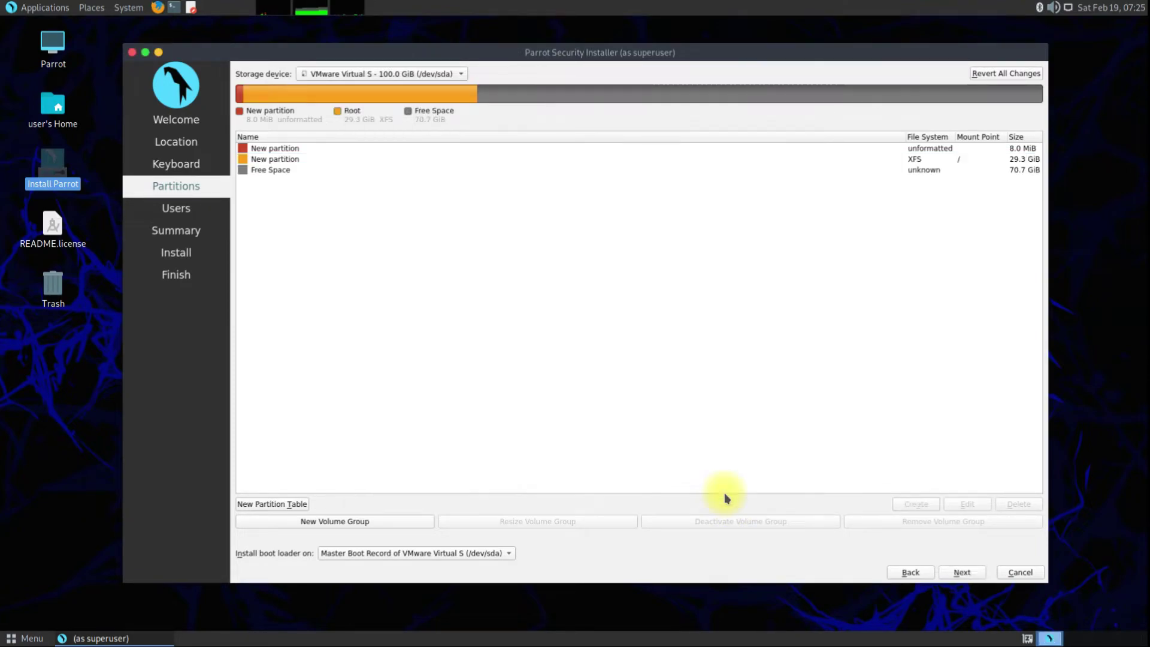
Fill the remaining 70.7 GiB with a Btrfs partition mounted at /home
{"action": "left_click", "coordinate": [299, 170]}
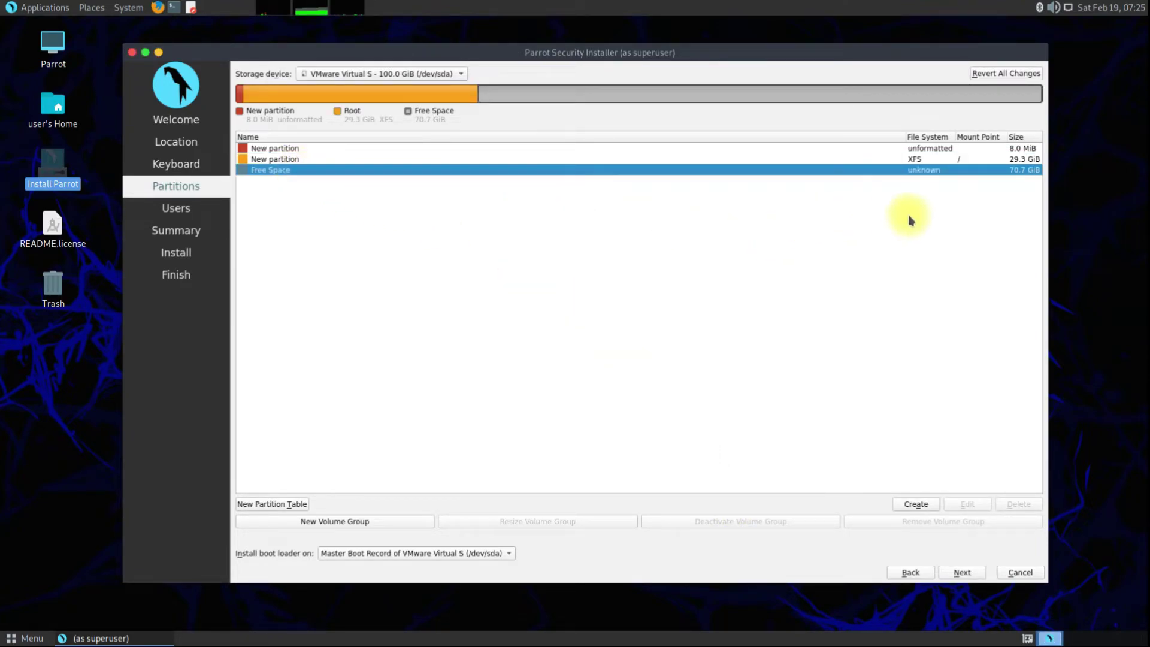
{"action": "left_click", "coordinate": [916, 504]}
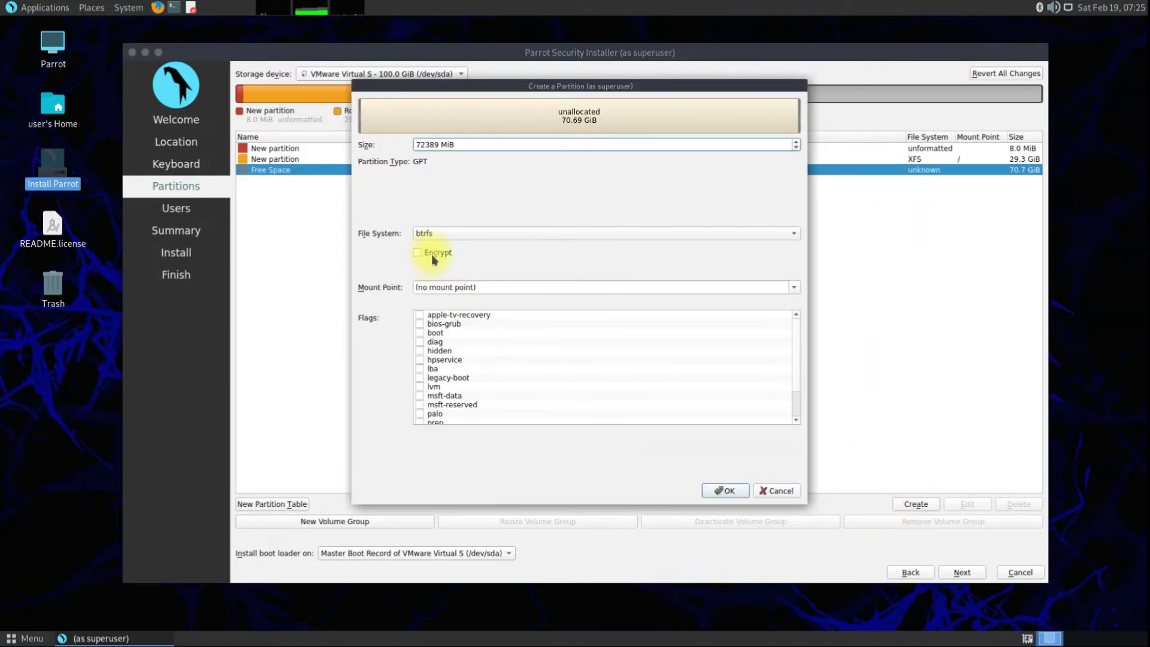
{"action": "left_click", "coordinate": [434, 233]}
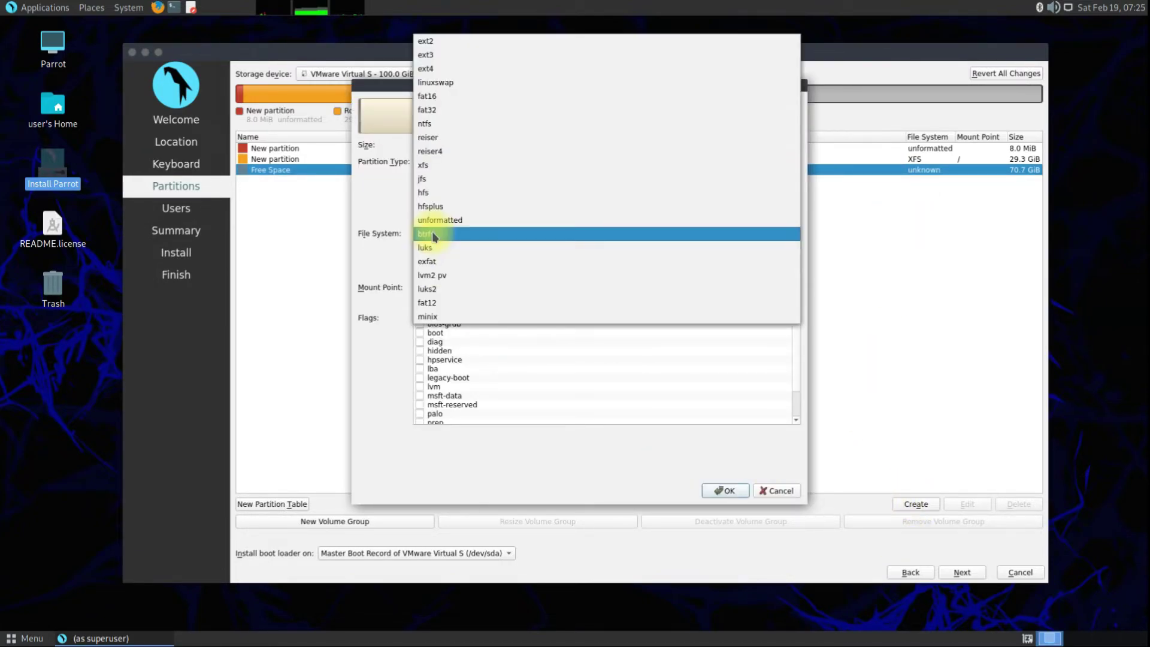
{"action": "left_click", "coordinate": [434, 234]}
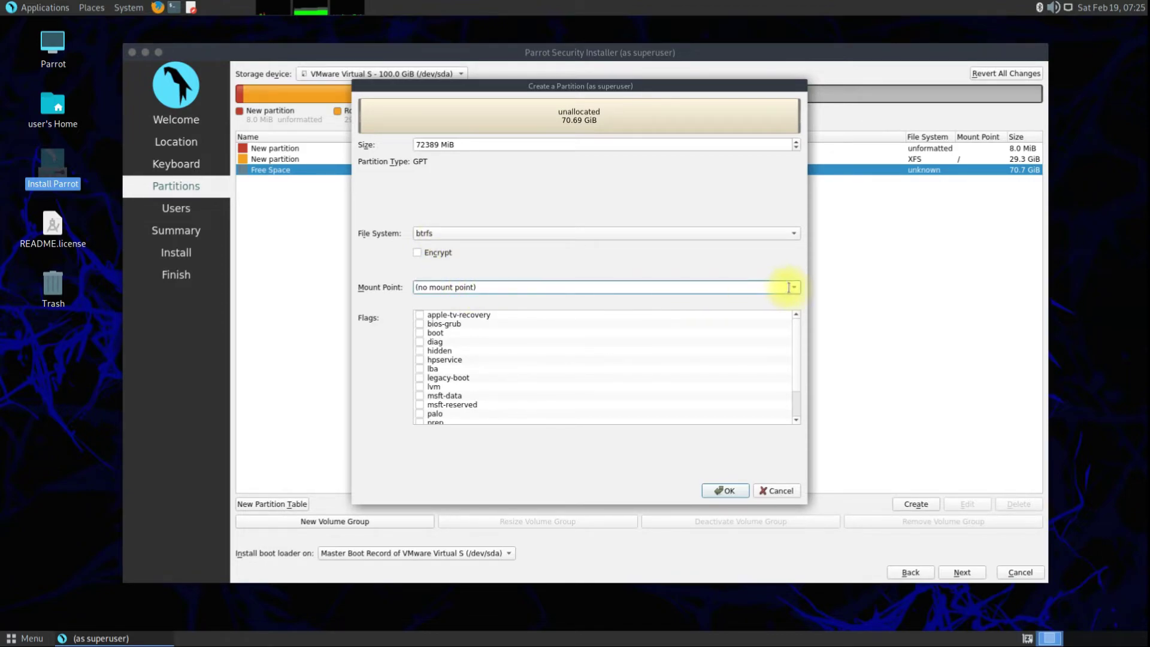
{"action": "left_click", "coordinate": [795, 289]}
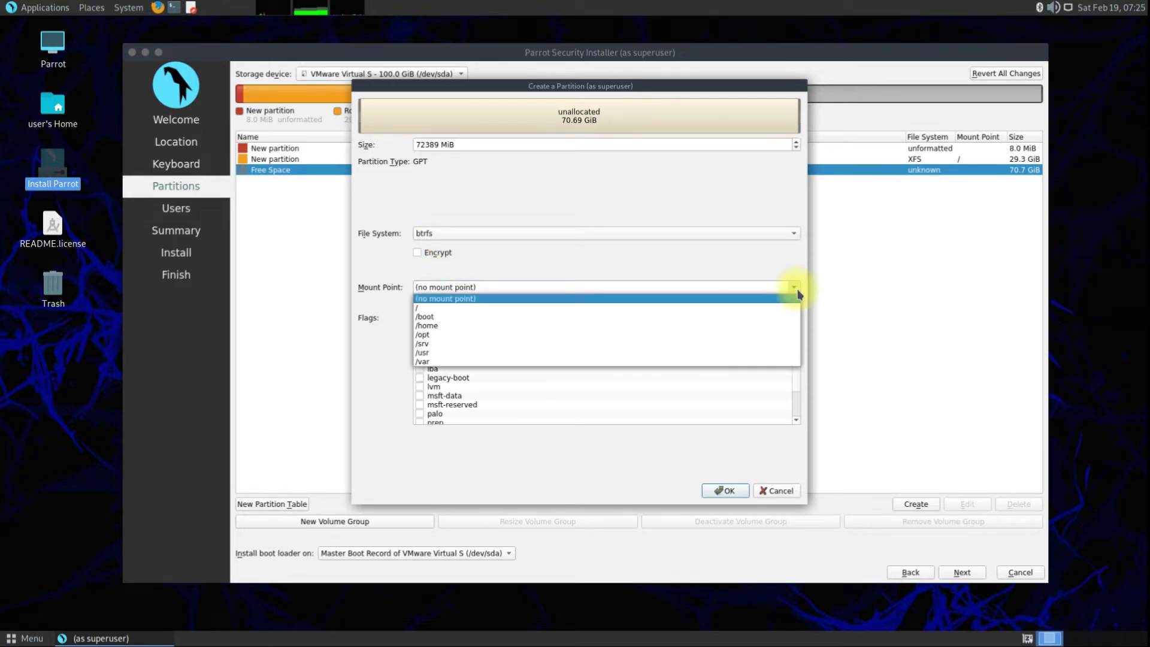
{"action": "left_click", "coordinate": [444, 329]}
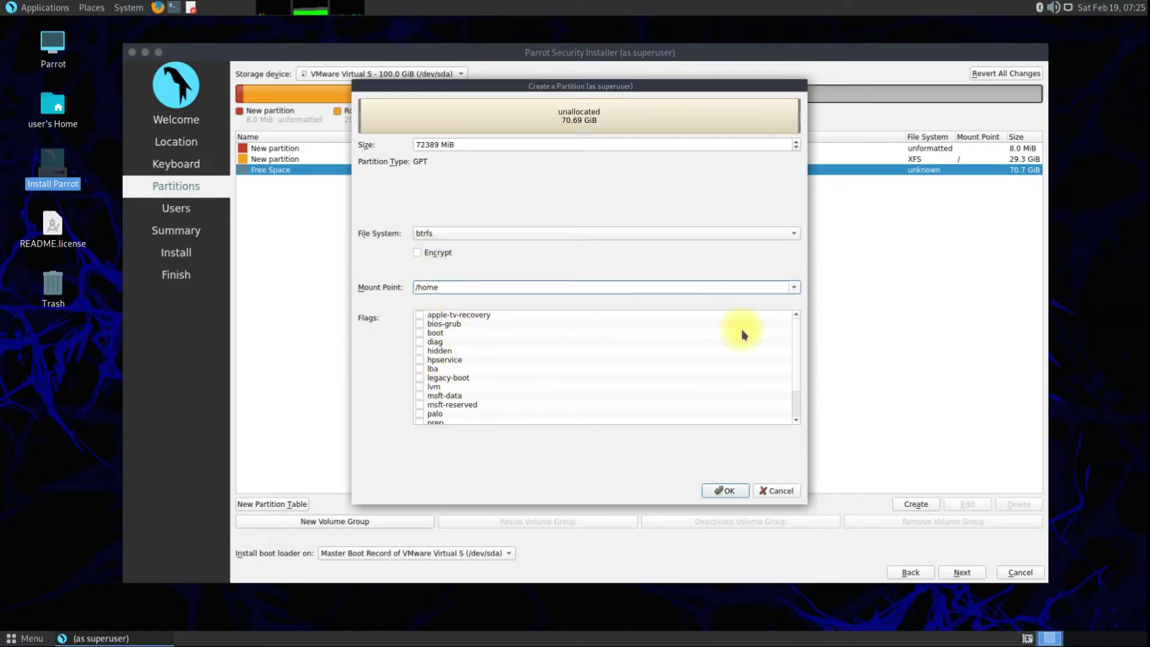
{"action": "scroll", "coordinate": [792, 352], "scroll_direction": "down", "scroll_amount": 1}
{"action": "scroll", "coordinate": [791, 351], "scroll_direction": "down", "scroll_amount": 1}
{"action": "scroll", "coordinate": [797, 351], "scroll_direction": "up", "scroll_amount": 2}
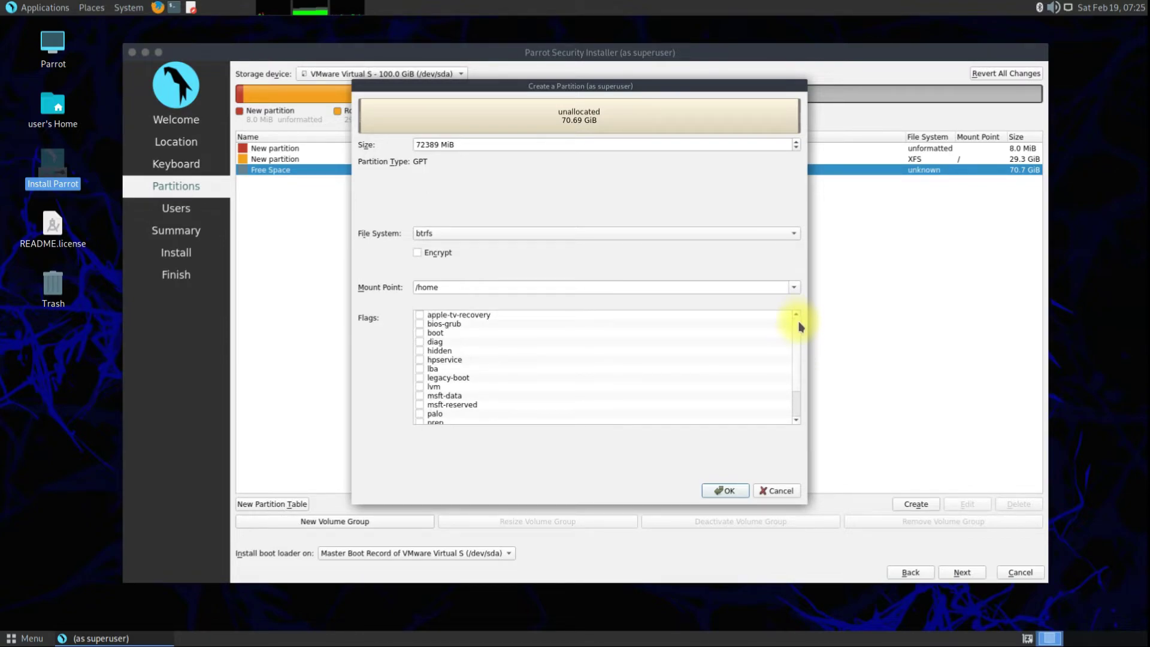
{"action": "left_click", "coordinate": [716, 491]}
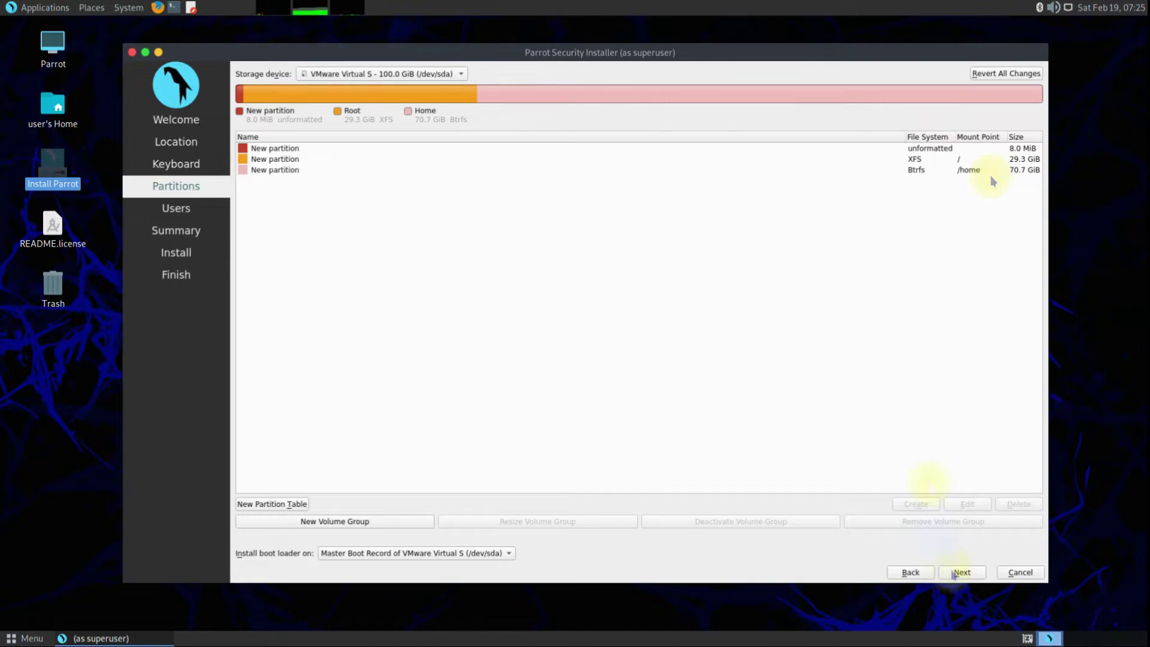
Dismiss the GPT-on-BIOS notice and enter the user account details for computer ParrotSec5
{"action": "left_click", "coordinate": [954, 572]}
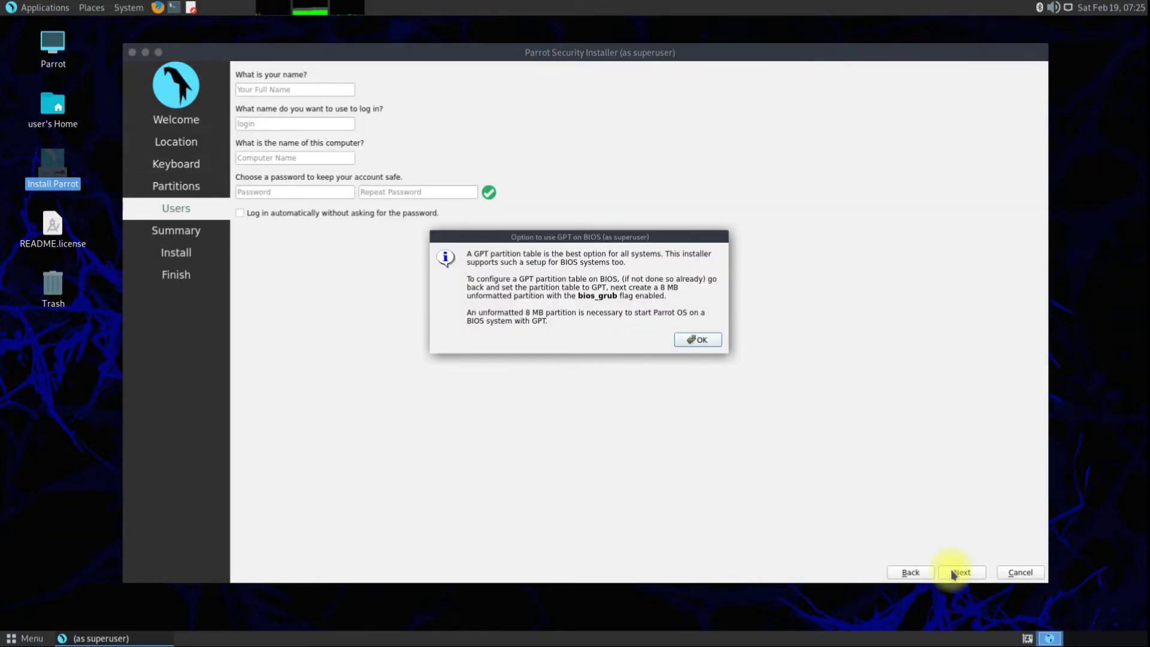
{"action": "left_click", "coordinate": [710, 344]}
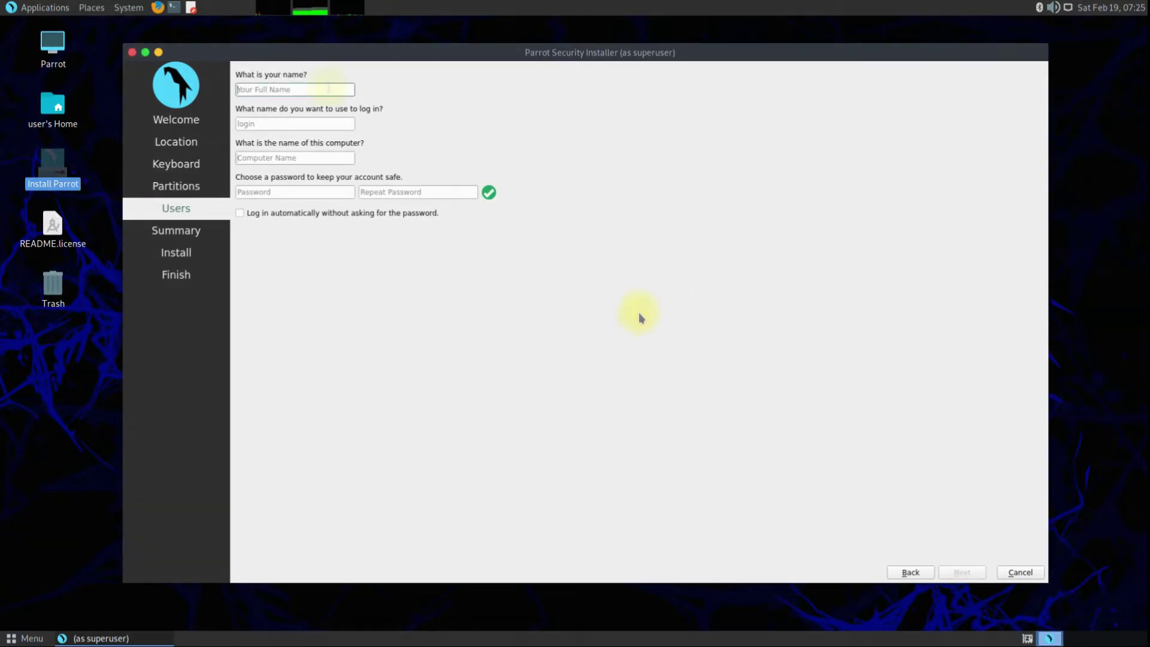
{"action": "type", "text": "ParrotSec5"}
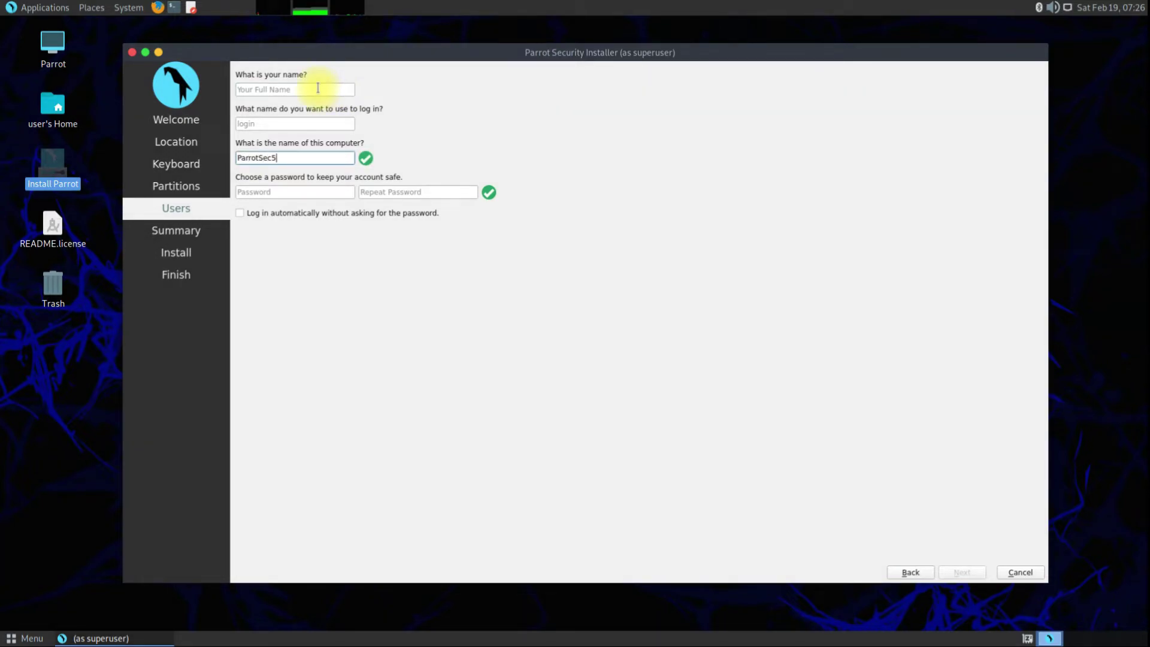
{"action": "left_click", "coordinate": [316, 88]}
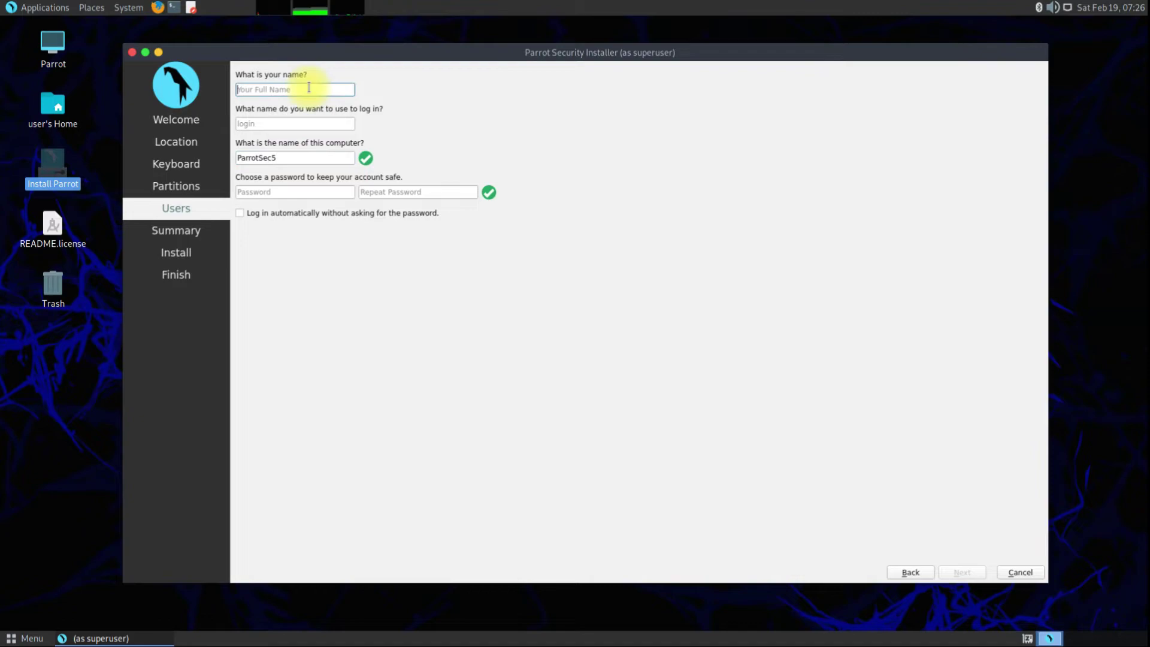
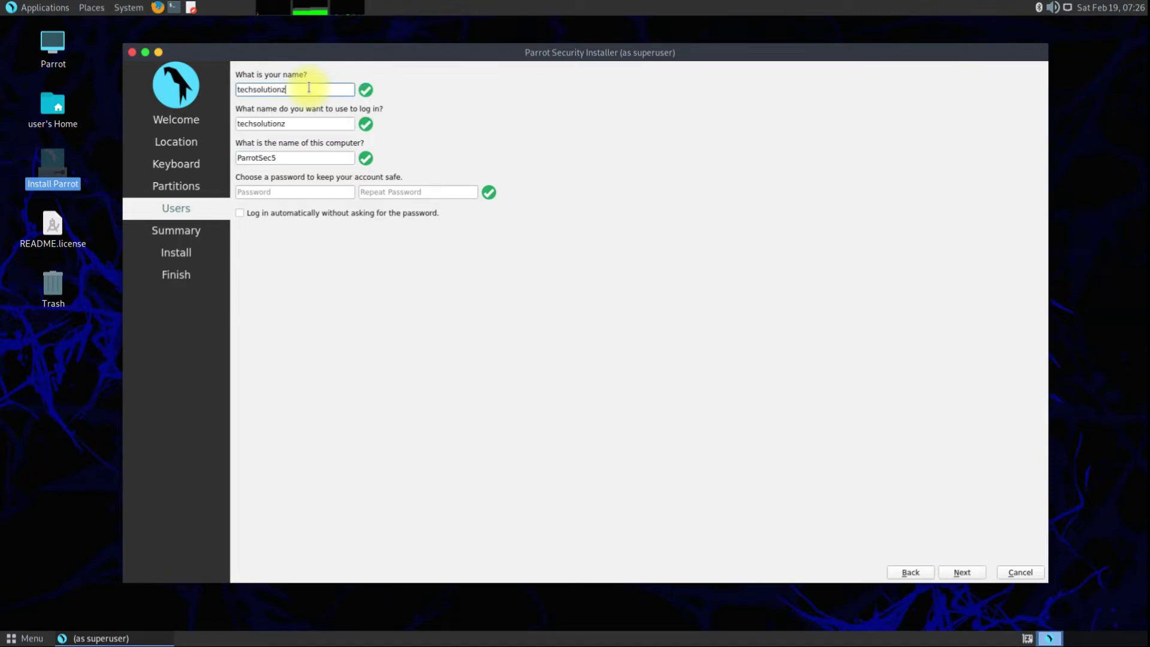
{"action": "key", "text": "Tab"}
{"action": "key", "text": "Tab"}
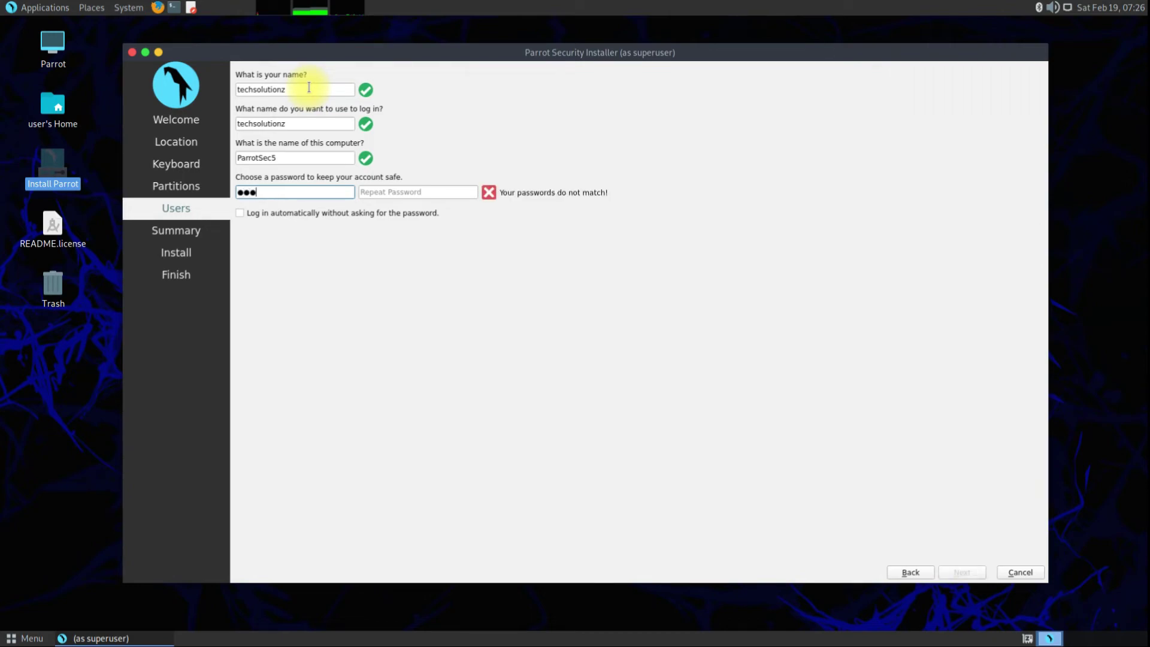
{"action": "key", "text": "Tab"}
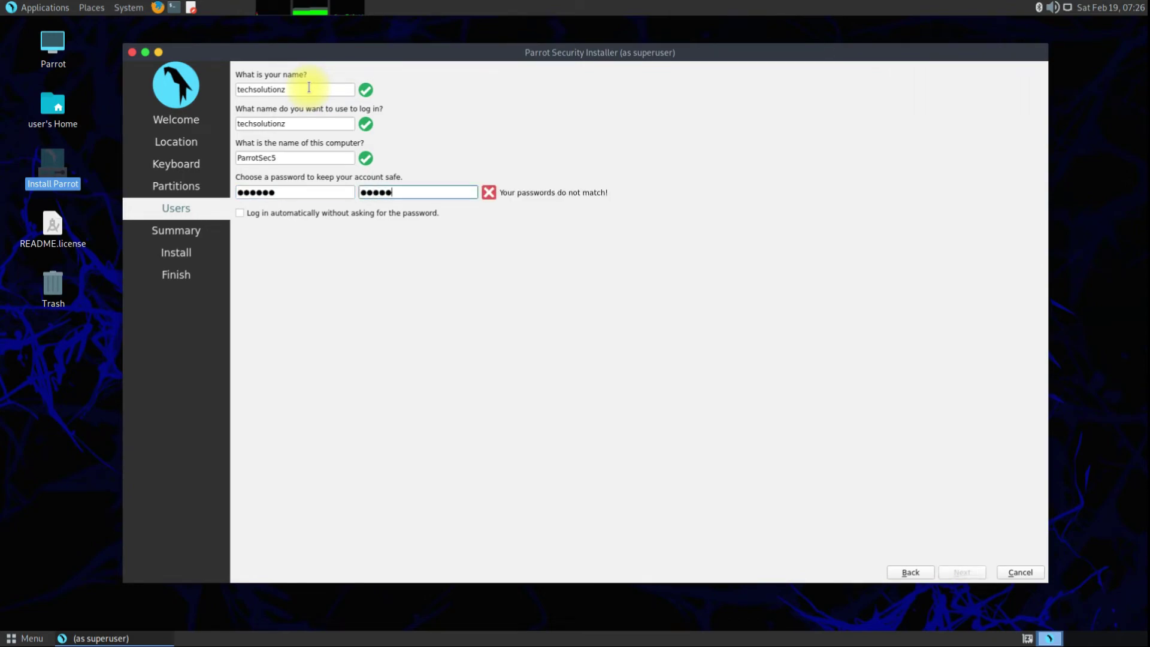
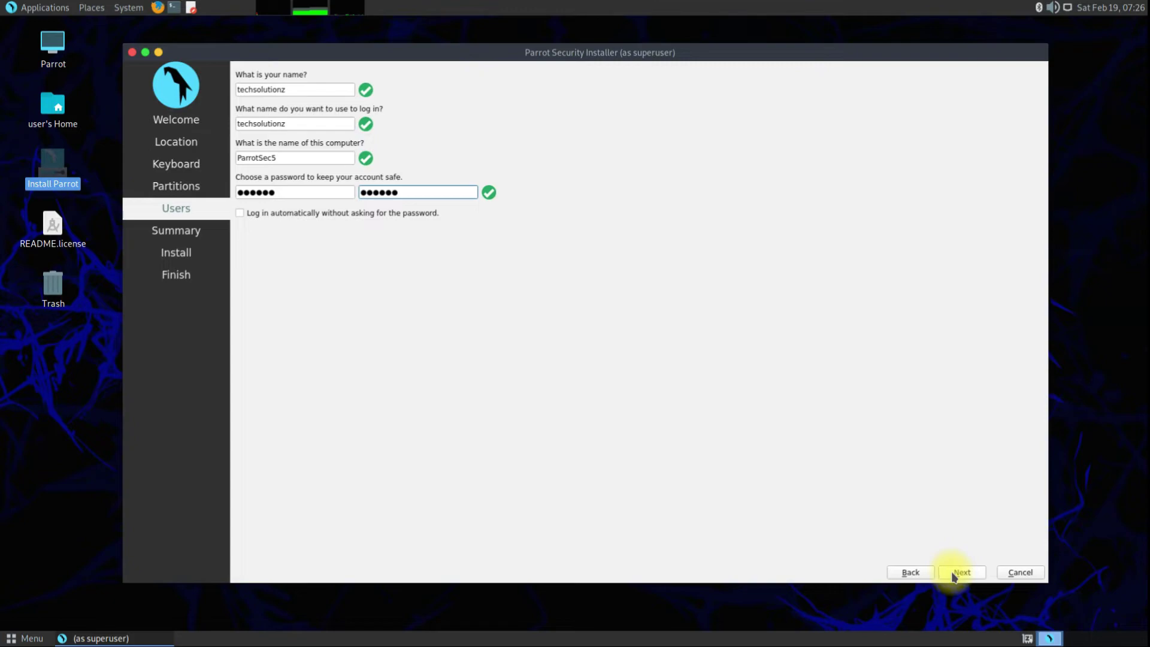
Review the installation summary and confirm installing despite the irreversible disk changes
{"action": "left_click", "coordinate": [953, 575]}
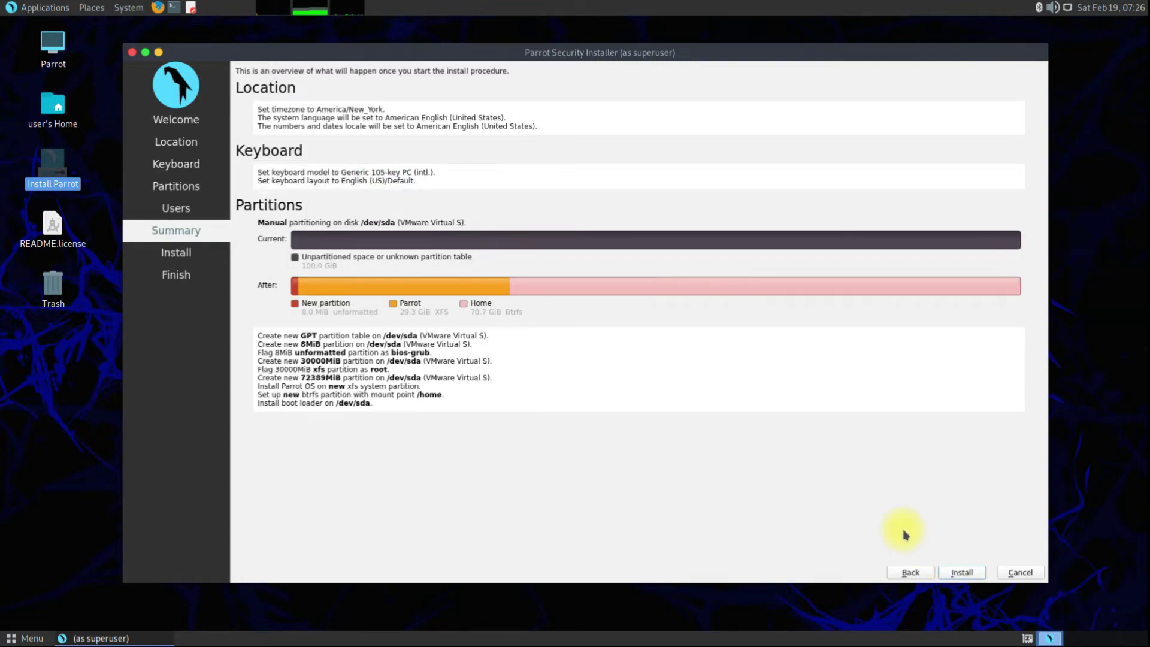
{"action": "left_click", "coordinate": [963, 572]}
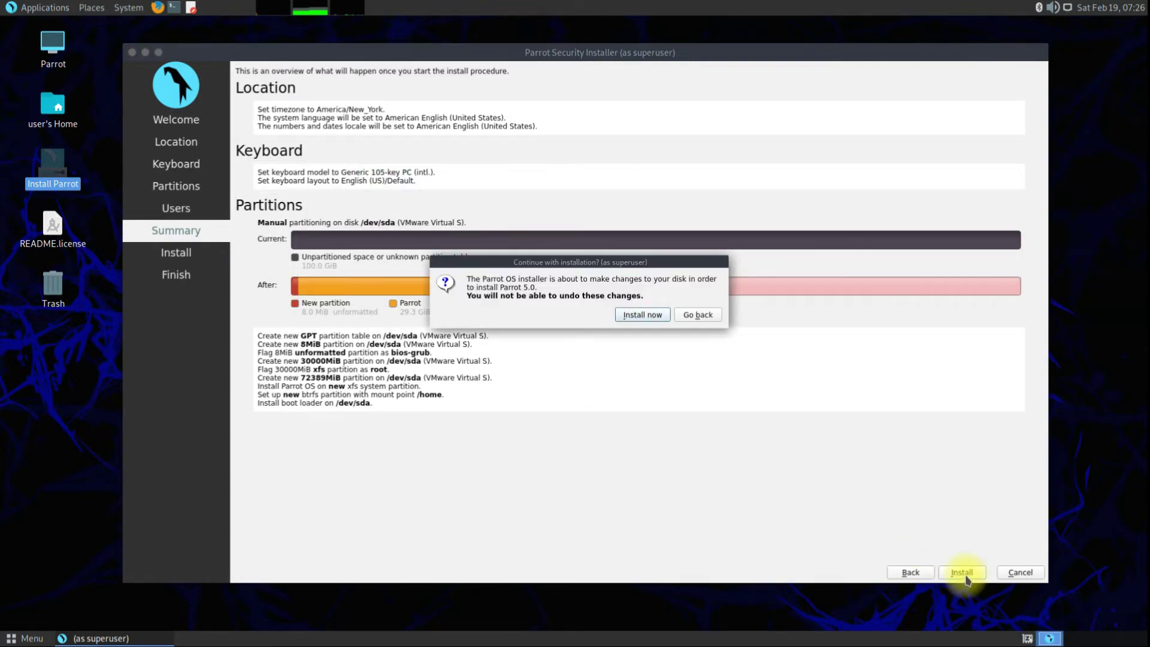
{"action": "left_click", "coordinate": [652, 318]}
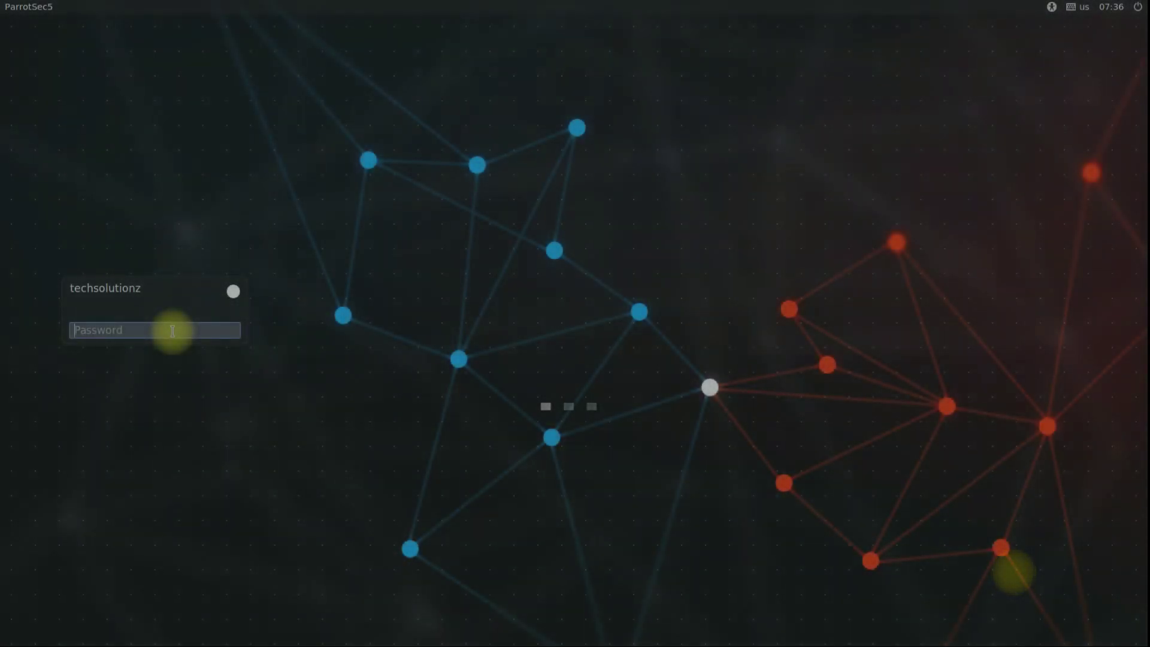
{"action": "key", "text": "Return"}
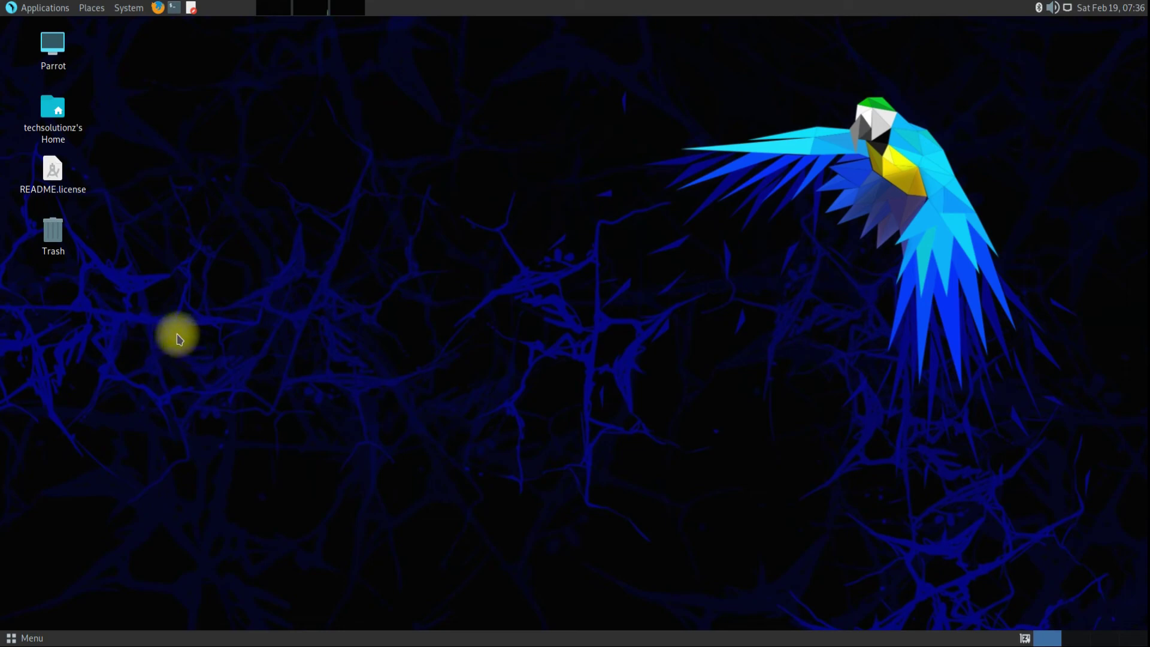
Open the Applications menu on the MATE desktop
{"action": "left_click", "coordinate": [48, 7]}
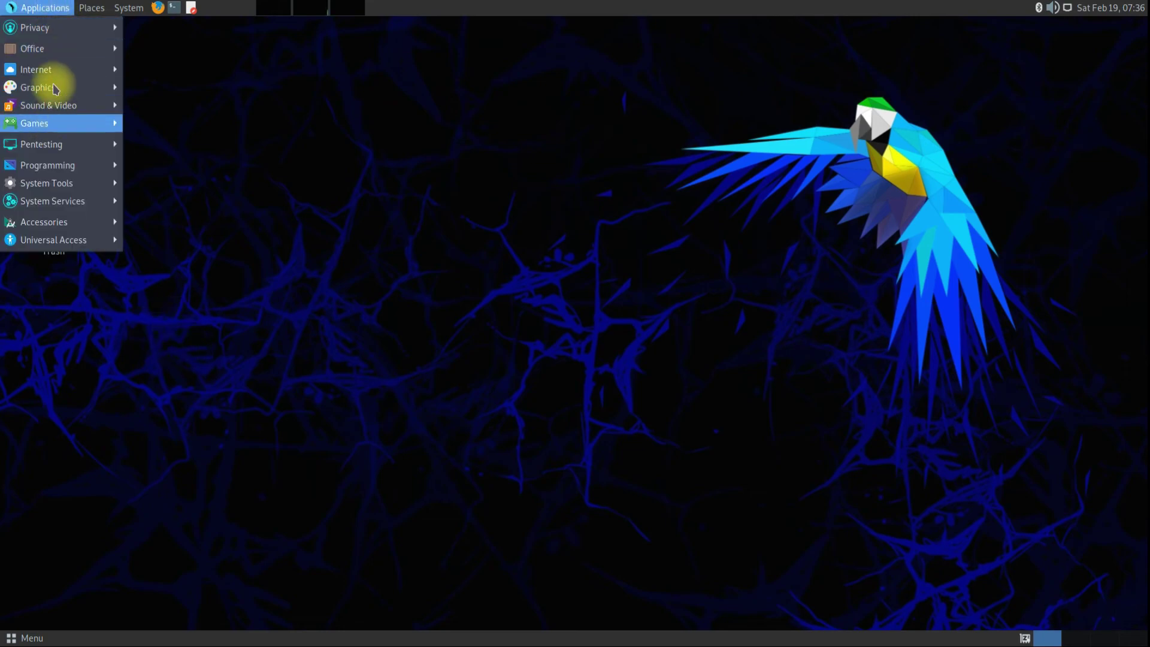